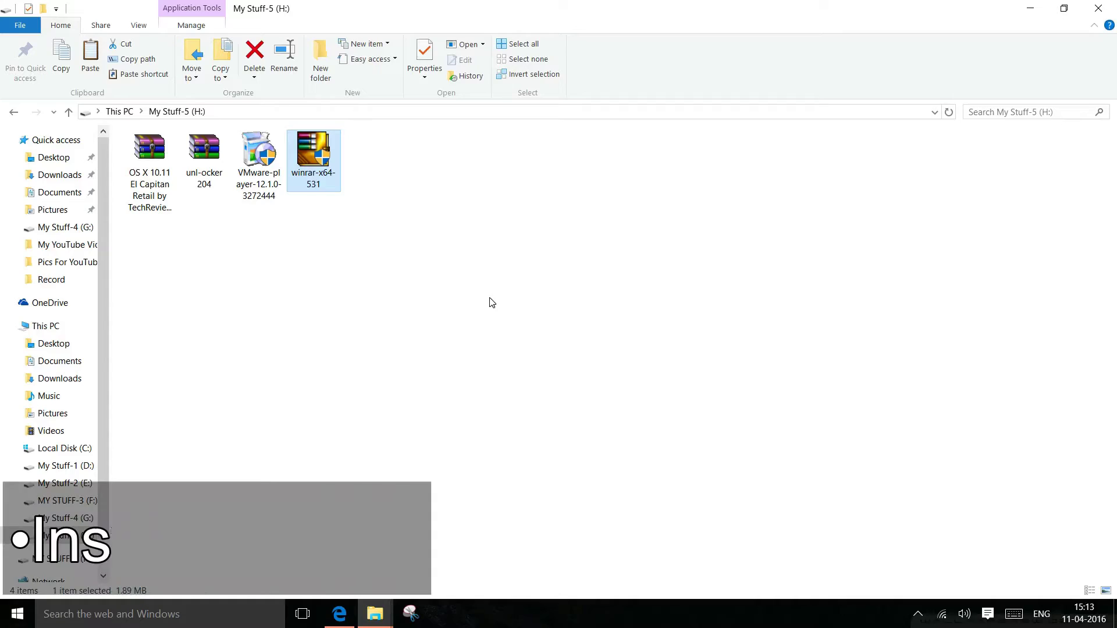
Step: Install WinRAR 5.31 from the winrar-x64-531 installer with the default destination folder, file associations and shell integration
double_click(328, 173)
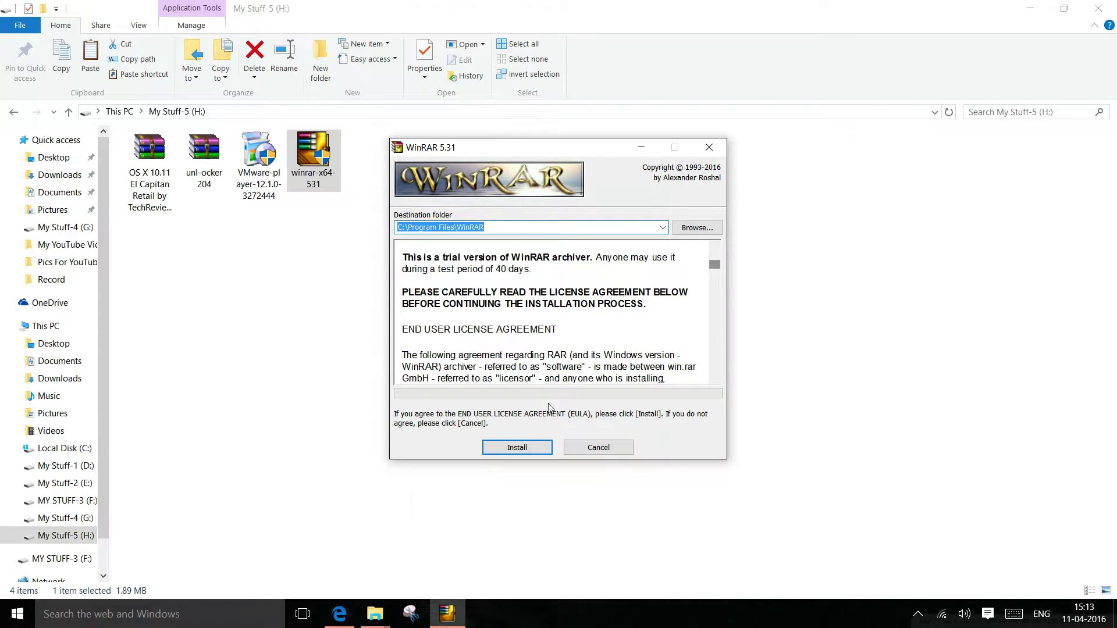
left_click(524, 452)
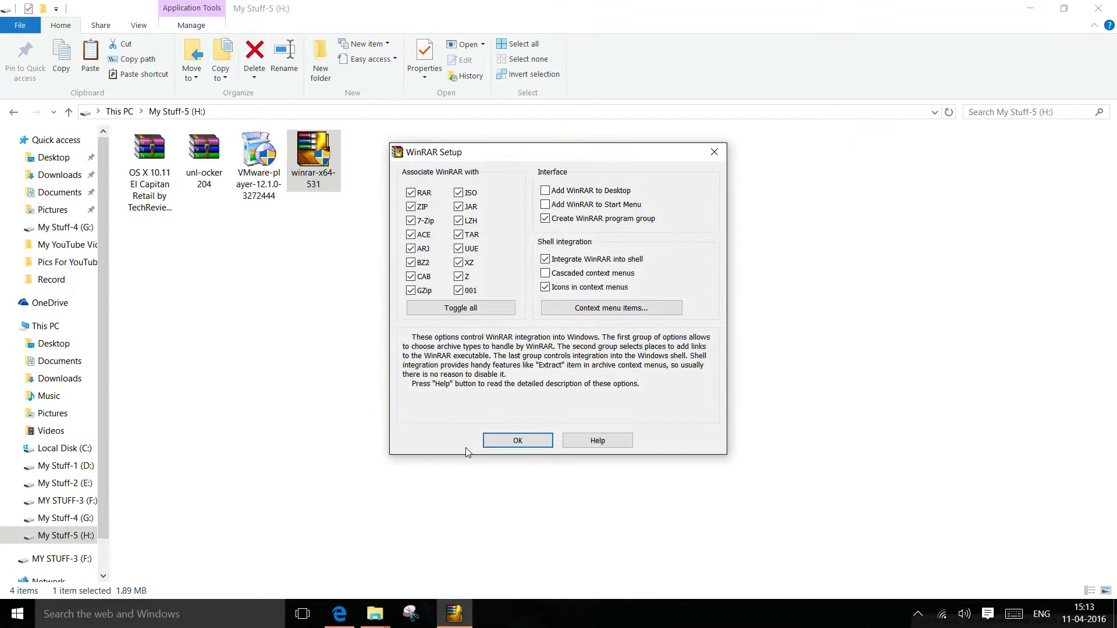
left_click(499, 442)
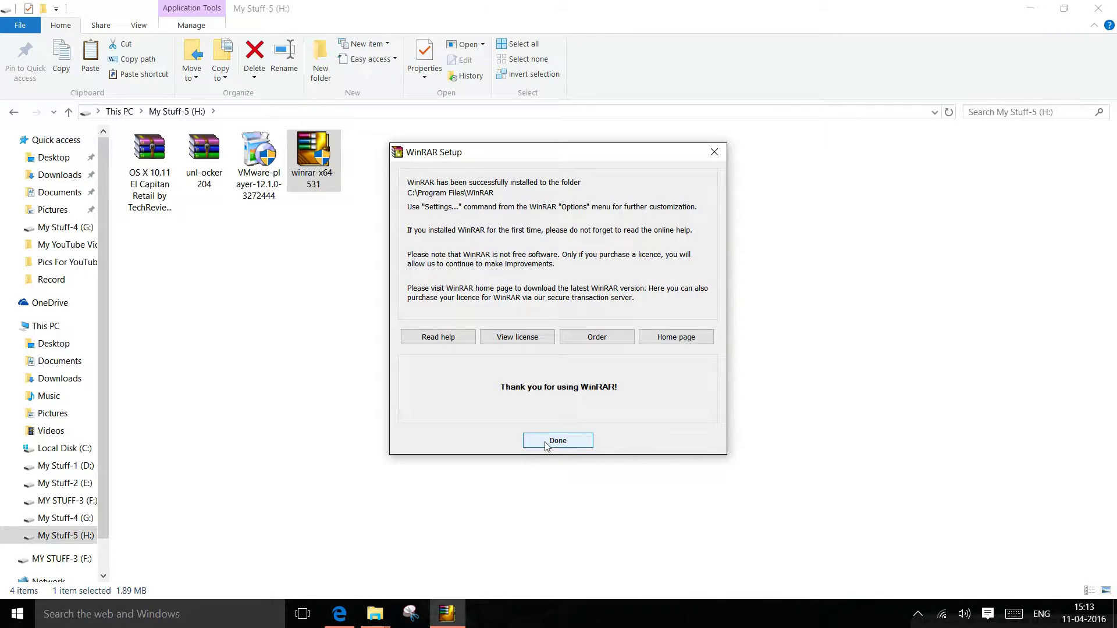
left_click(547, 444)
left_click(963, 199)
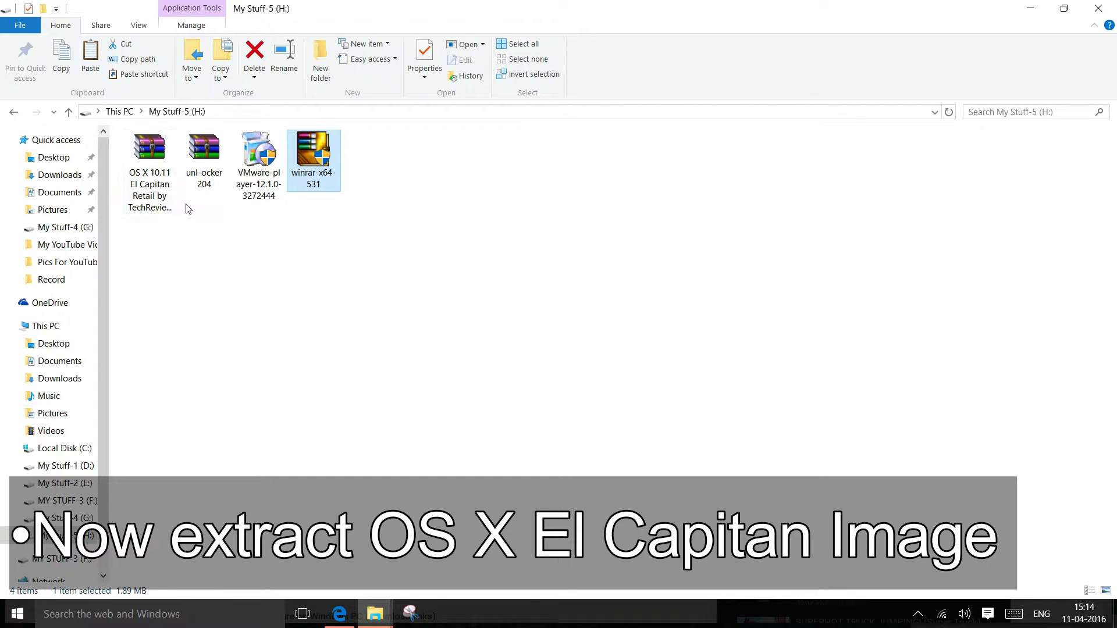
Step: Extract the OS X 10.11 El Capitan Retail archive into its own folder, check its contents and return to the H: drive
right_click(149, 200)
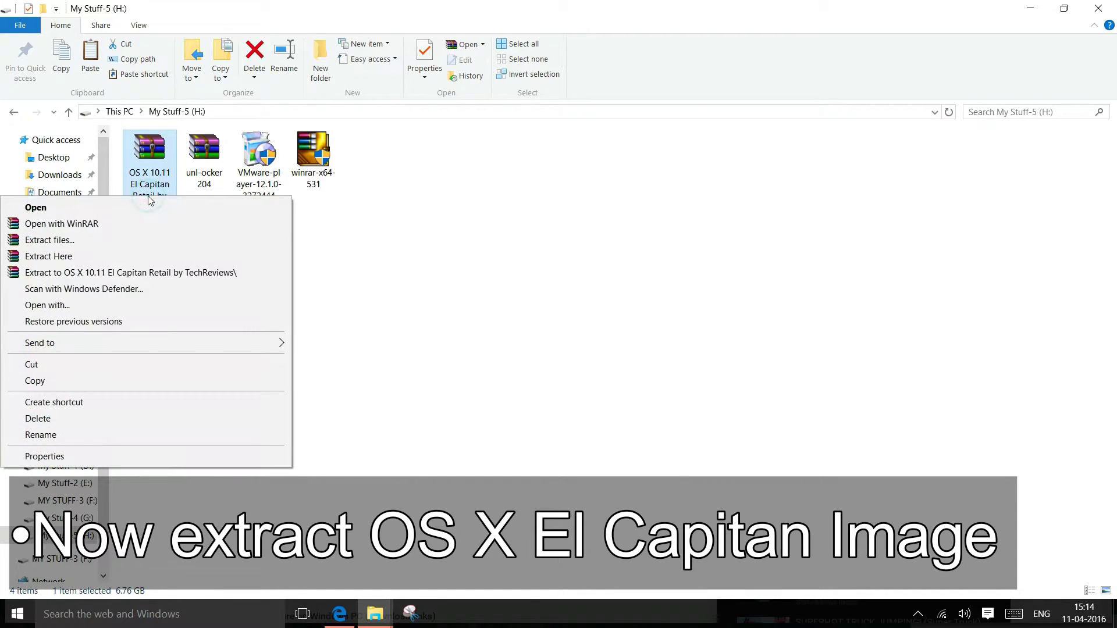
left_click(96, 272)
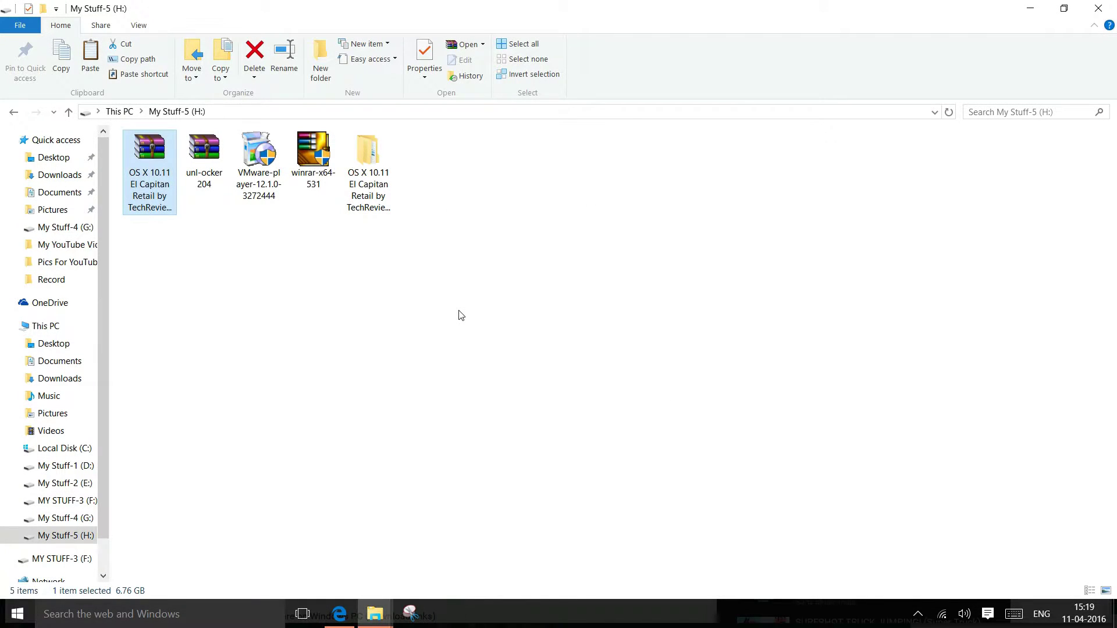
double_click(372, 198)
double_click(192, 156)
left_click_drag(223, 305, 306, 277)
left_click(14, 112)
left_click(13, 112)
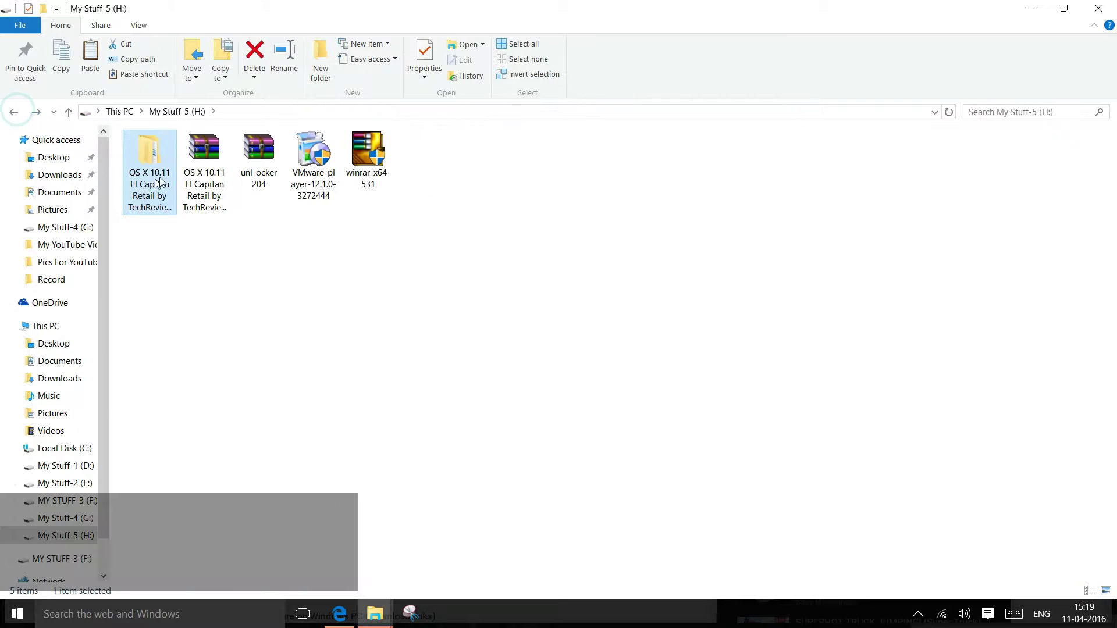
Step: Extract the unl-ocker 204 archive directly onto the H: drive, check the unlocker204 folder's contents and return to the drive
left_click(242, 150)
right_click(242, 150)
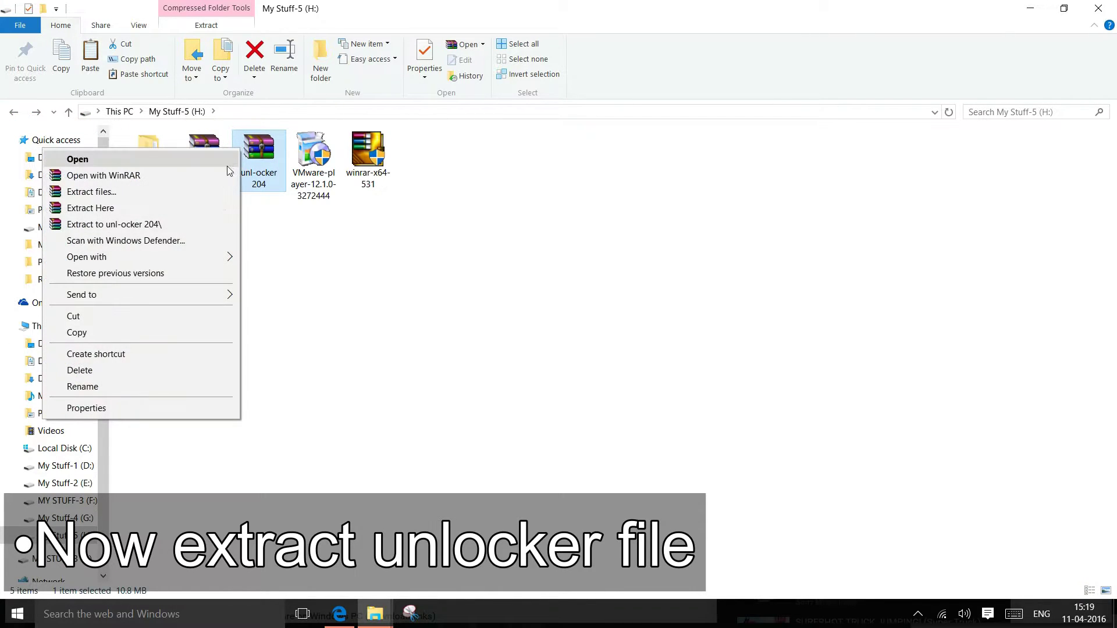
left_click(178, 208)
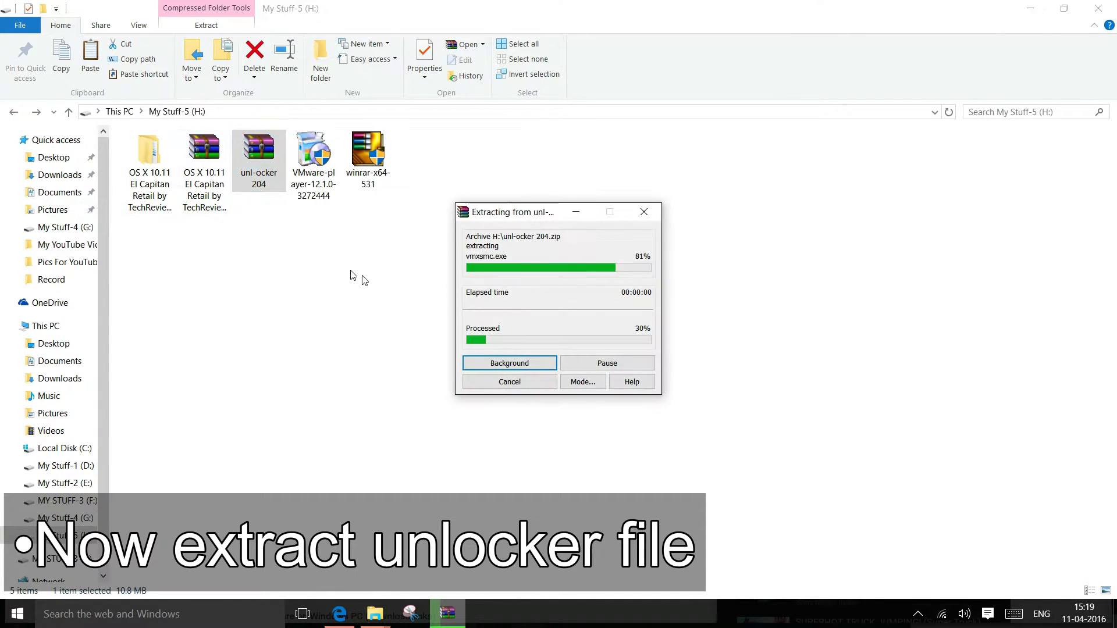
double_click(443, 165)
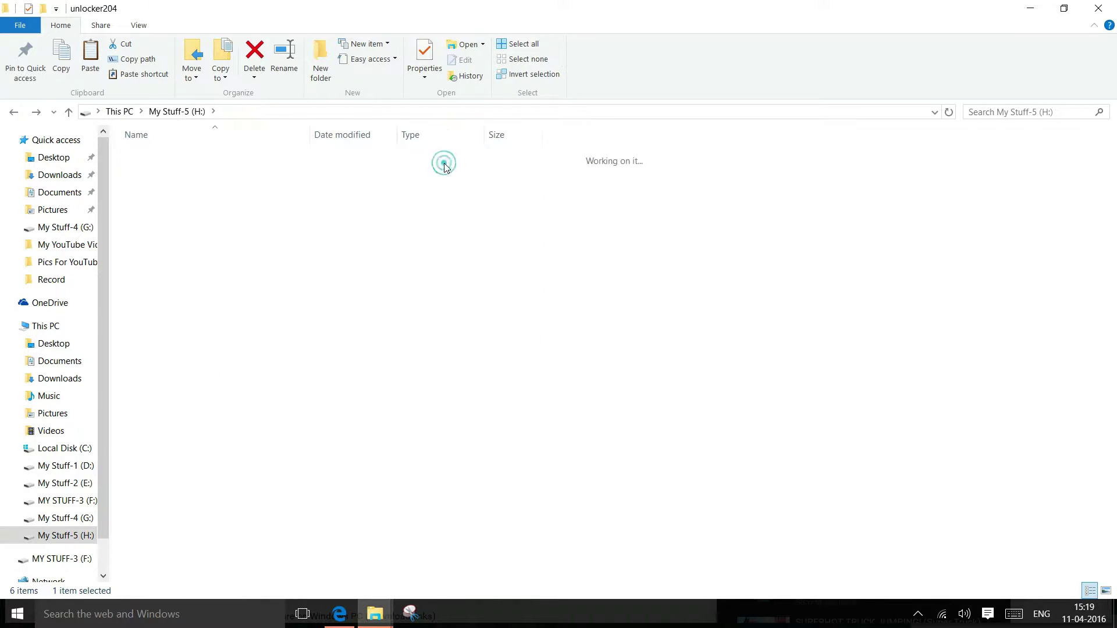
left_click_drag(464, 474, 271, 412)
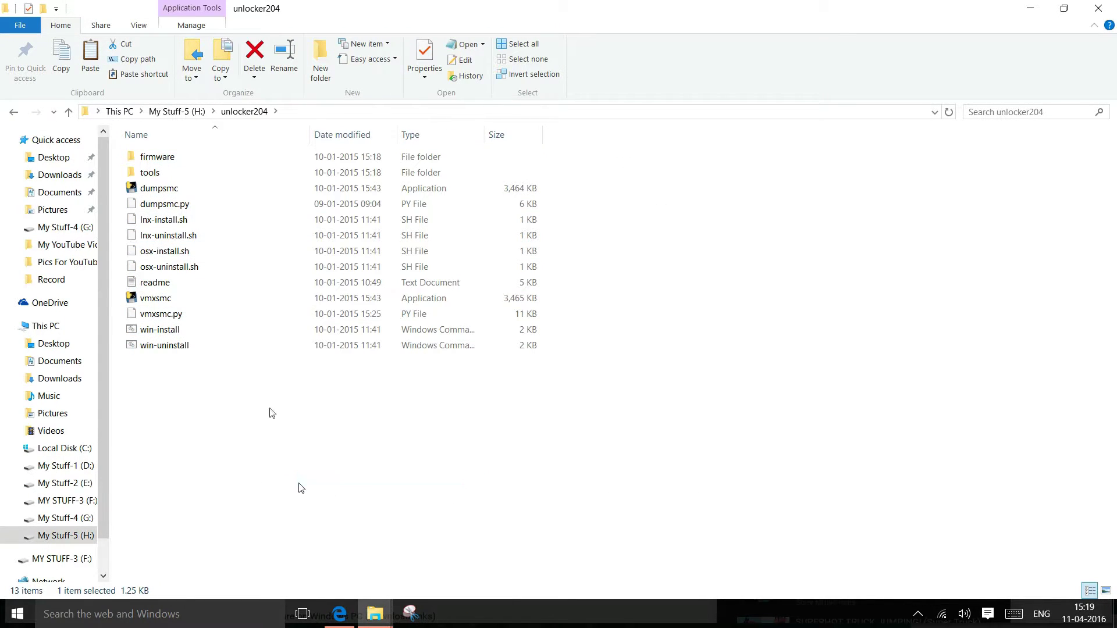
left_click(14, 112)
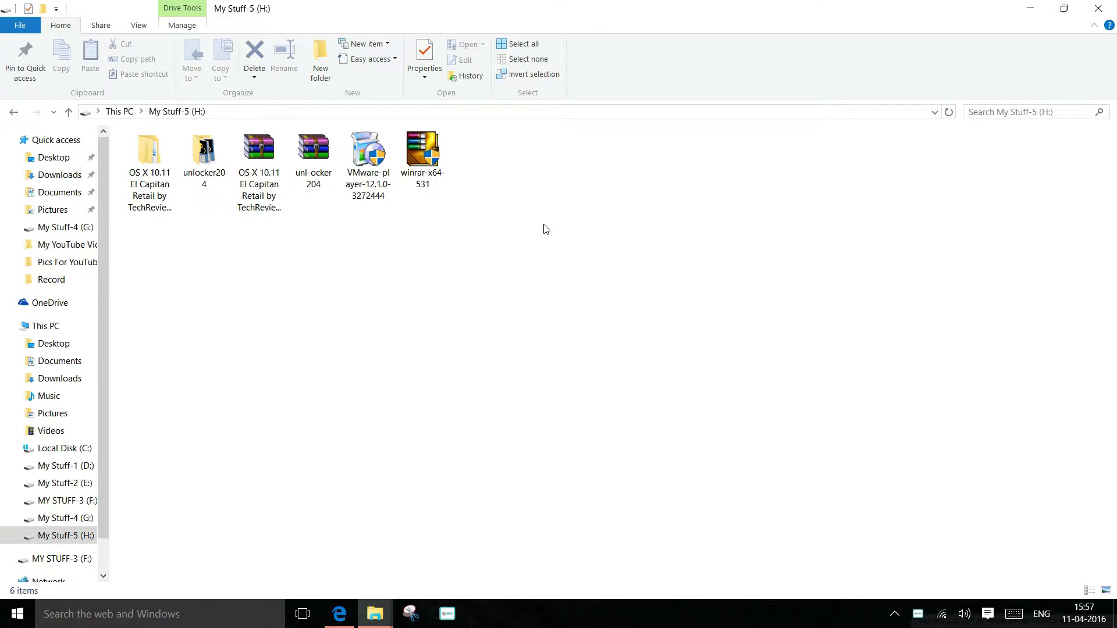
Step: Start the VMware Workstation 12 Player setup, accept the license terms and keep the default destination without the Enhanced Keyboard Driver
left_click(368, 154)
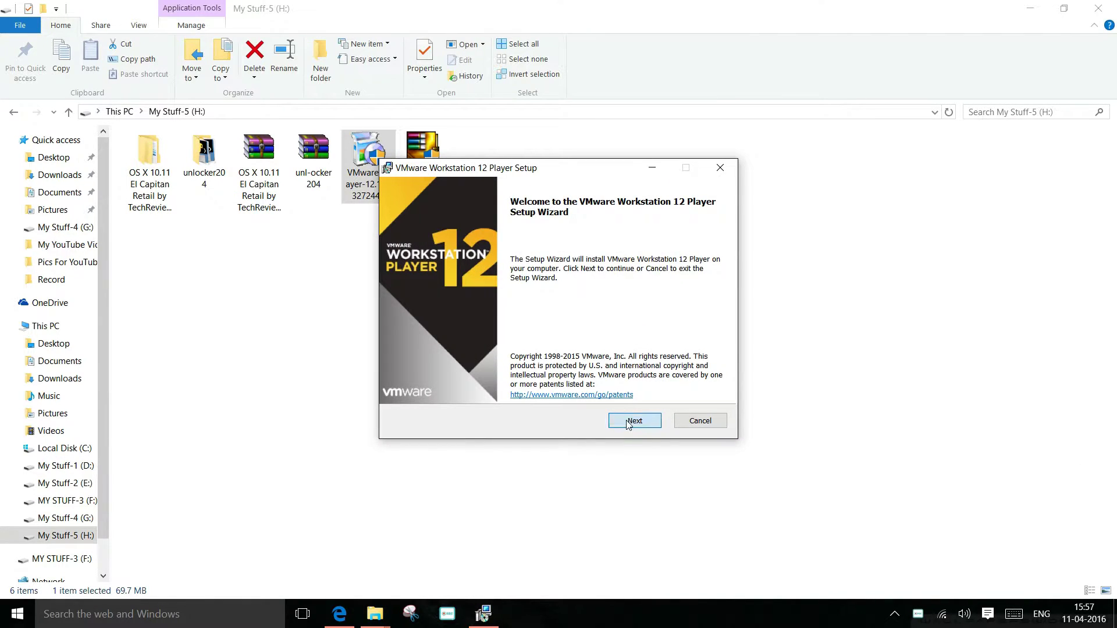
left_click(626, 420)
left_click(522, 386)
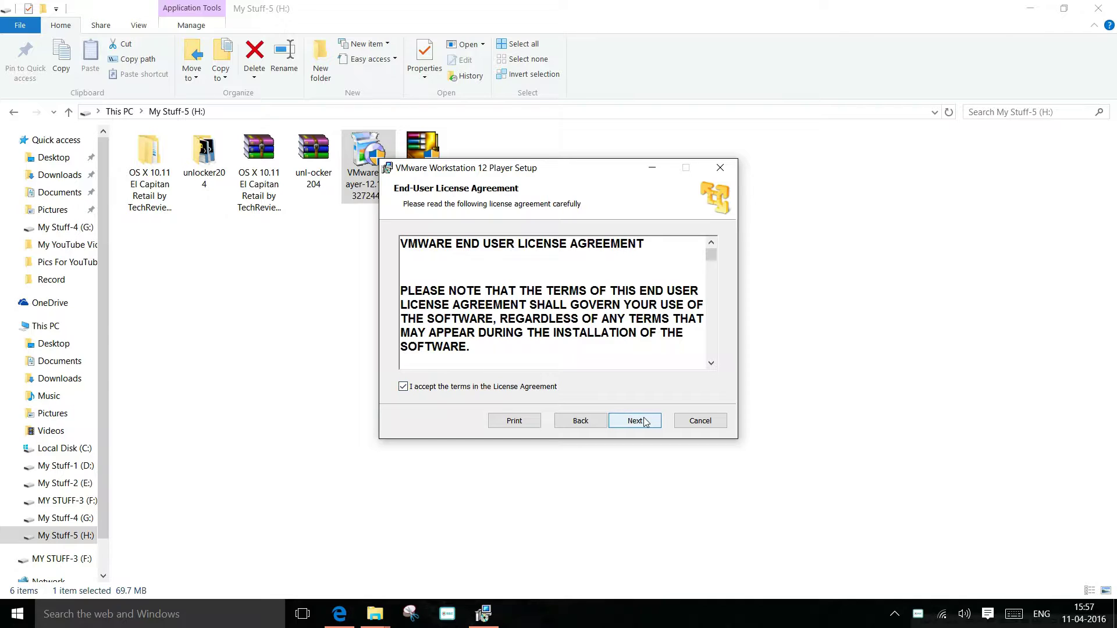
left_click(646, 422)
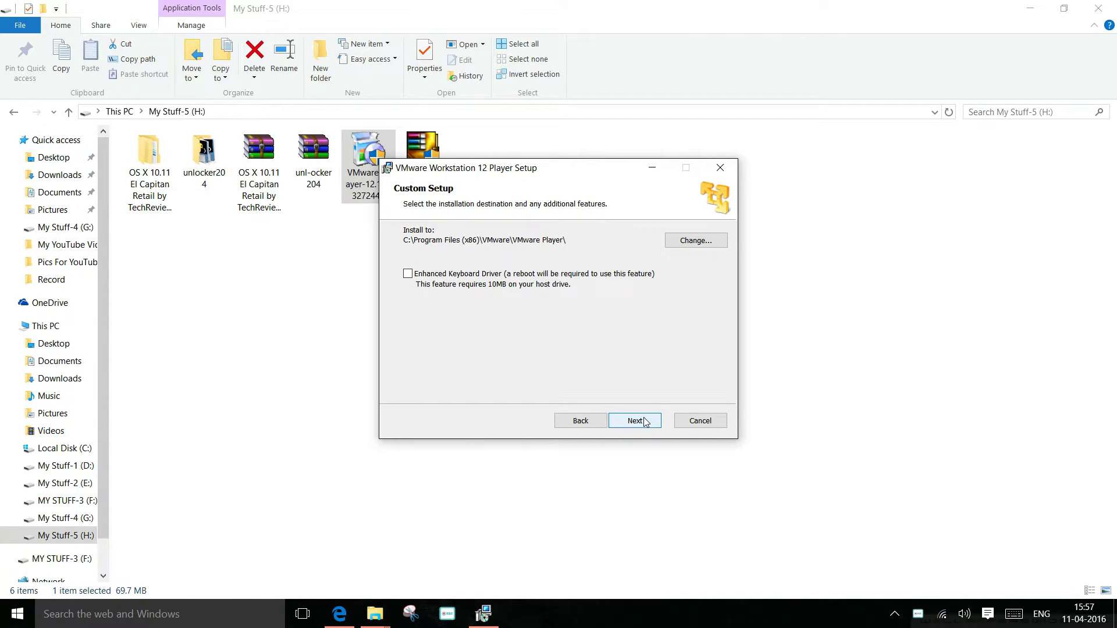
left_click(635, 420)
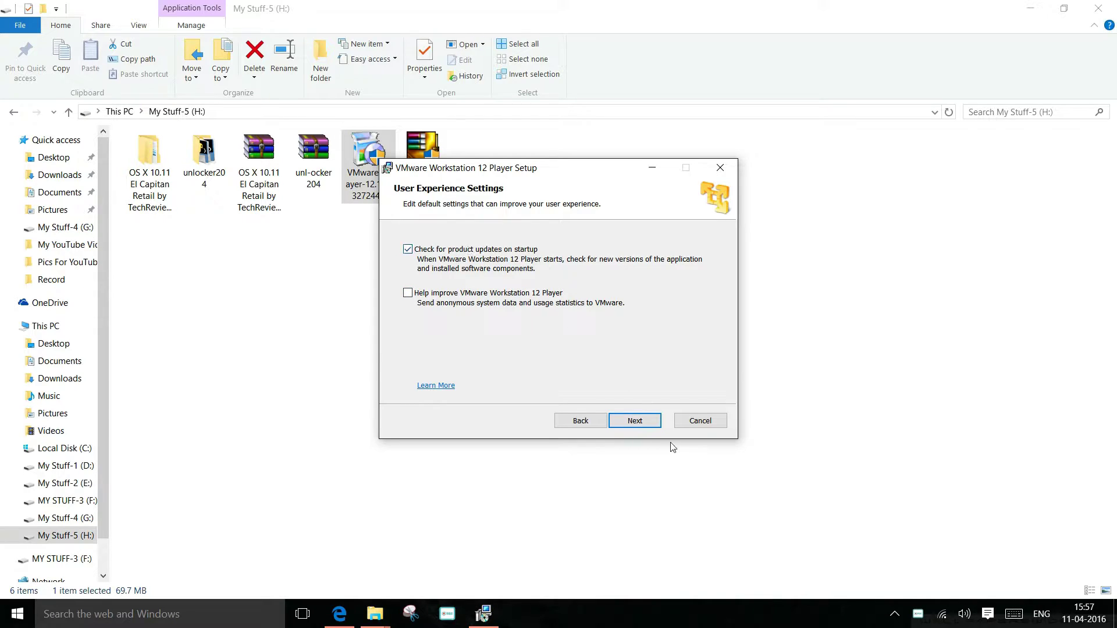
Step: Complete the VMware Player installation with startup update checks on, usage statistics off and only a Desktop shortcut
left_click(649, 421)
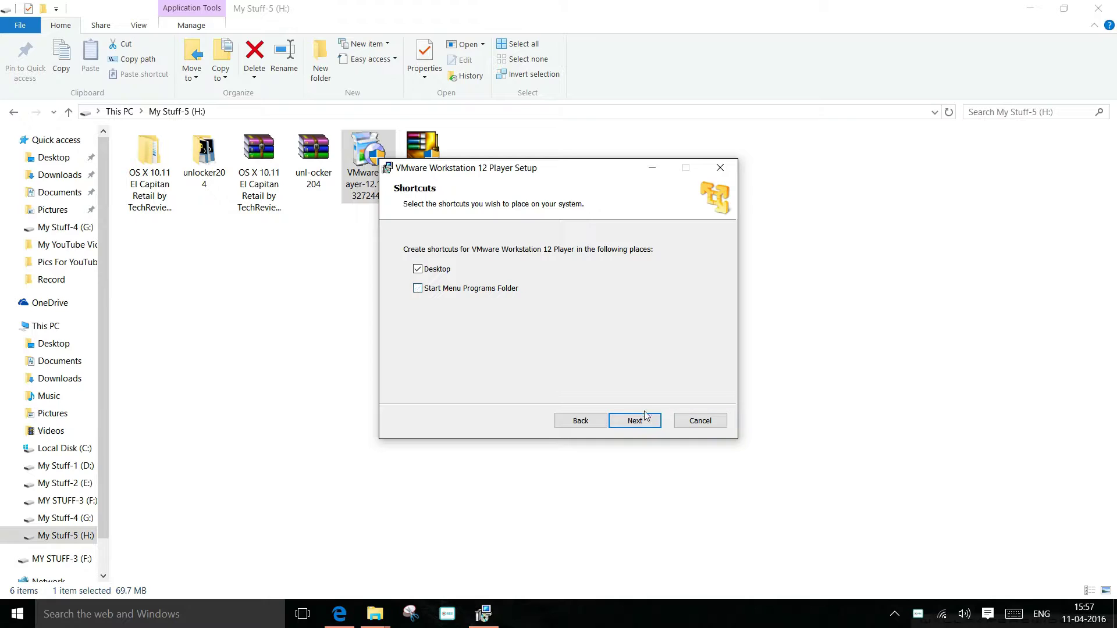
left_click(642, 421)
left_click(643, 421)
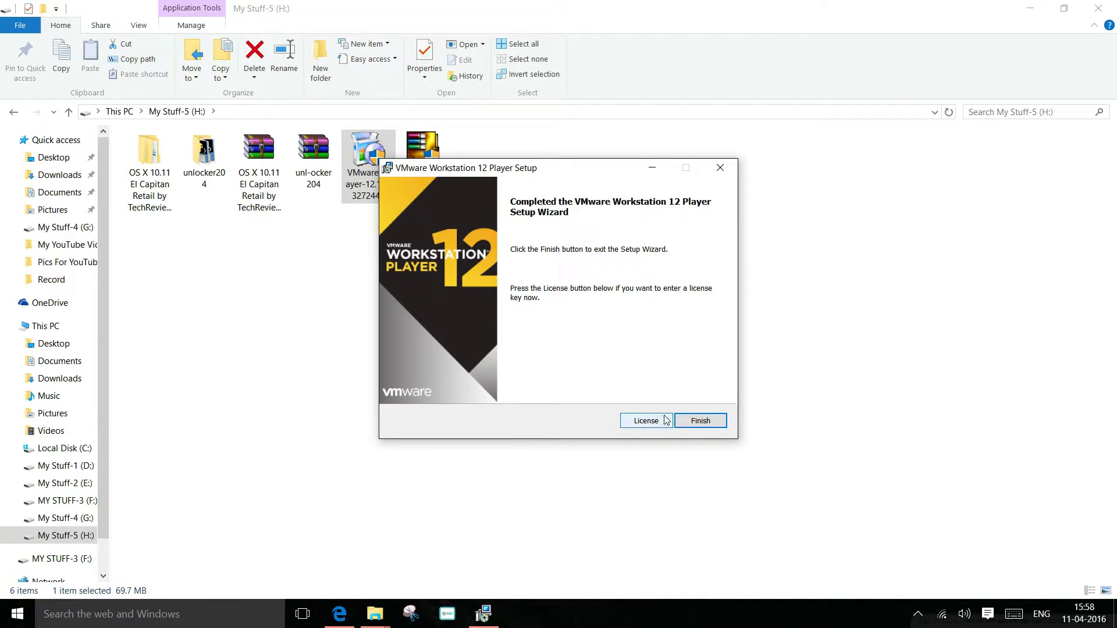
left_click(696, 423)
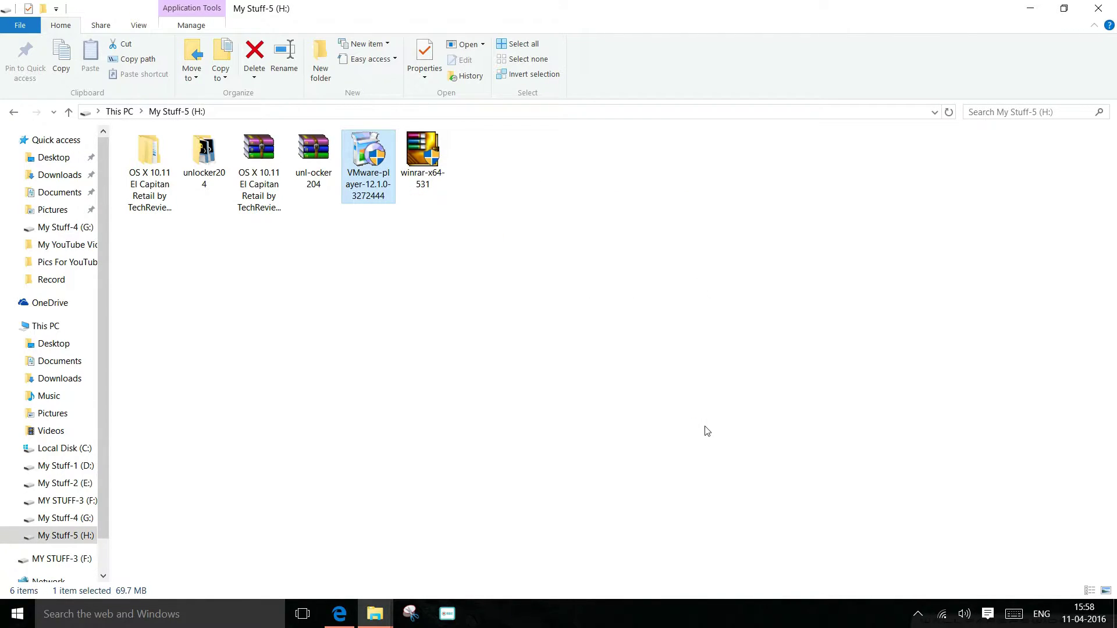
Step: Show the desktop, move the VMware Workstation 12 Player shortcut to an empty area of it and refresh the desktop
key("super+d")
left_click_drag(27, 87, 692, 148)
left_click_drag(562, 54, 850, 301)
right_click(685, 304)
left_click(649, 349)
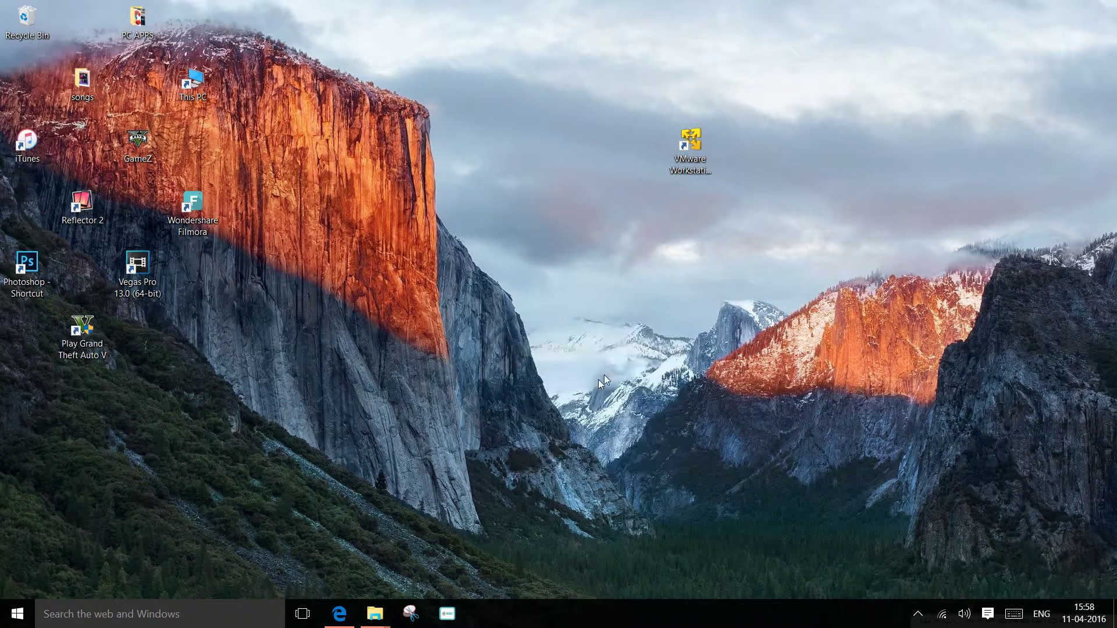
Step: Run win-install from the unlocker204 folder on the H: drive as administrator, with the folder shown as large icons
mouse_move(377, 612)
left_click(339, 575)
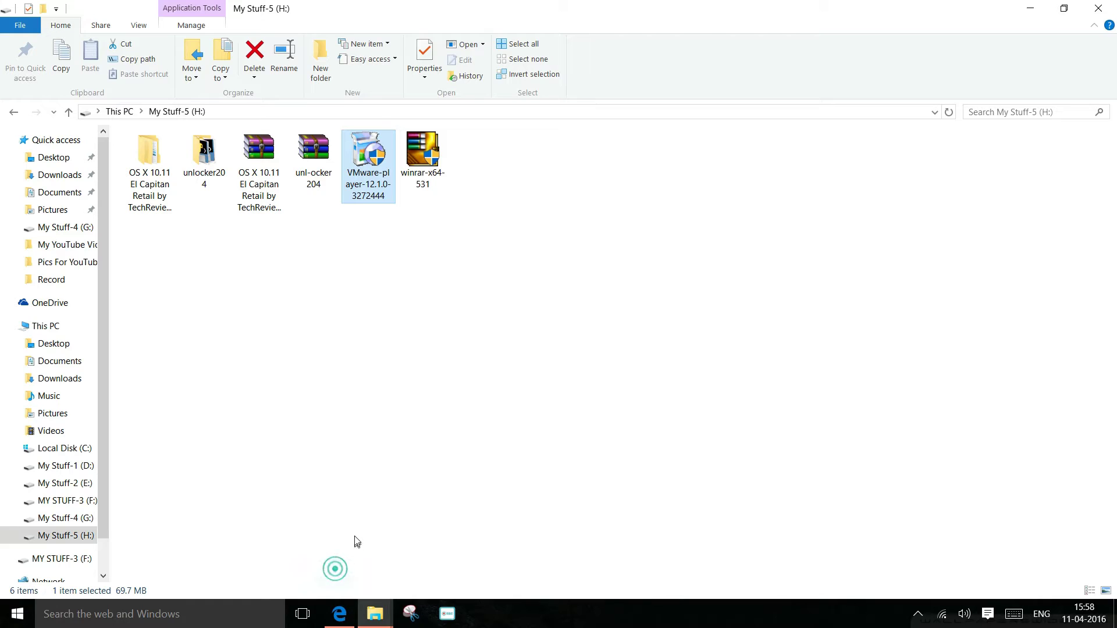
double_click(189, 177)
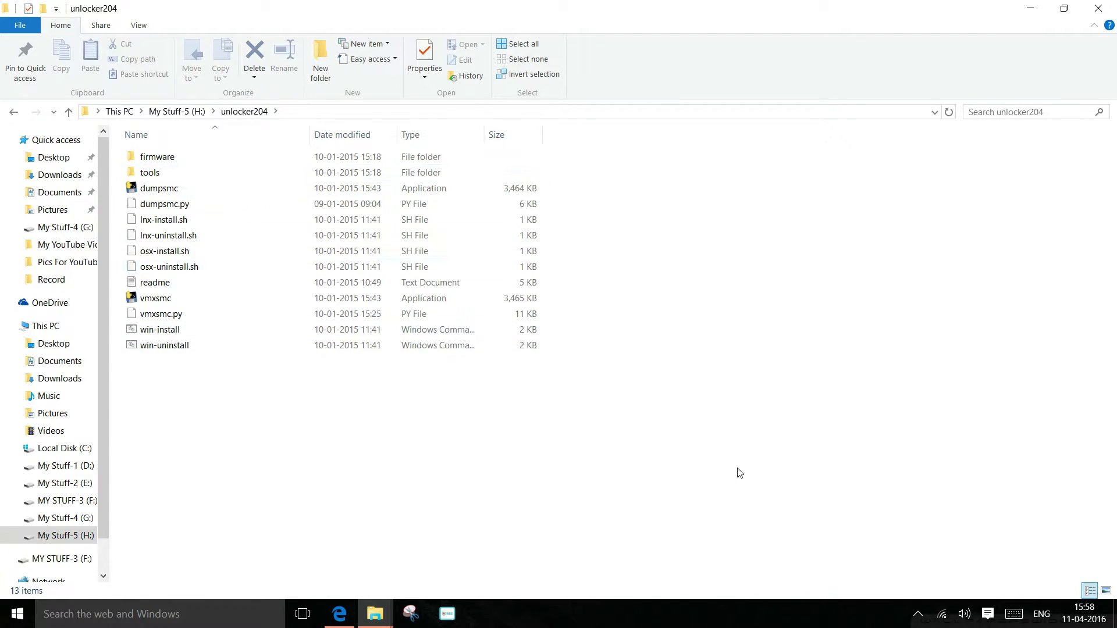
left_click(1105, 591)
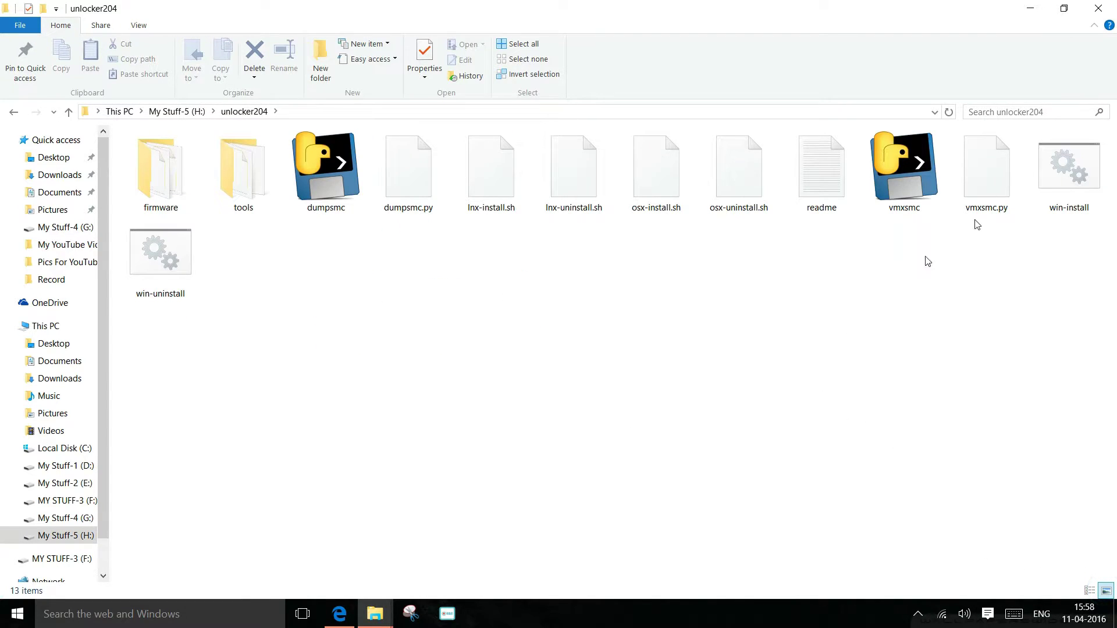
left_click(1070, 180)
right_click(1074, 185)
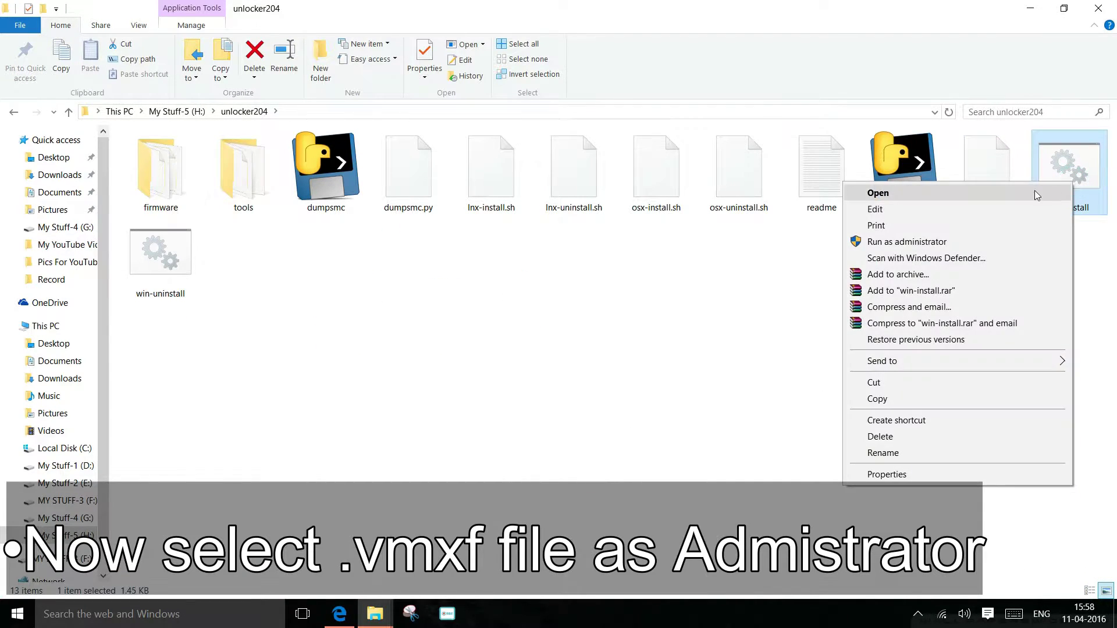
left_click(961, 242)
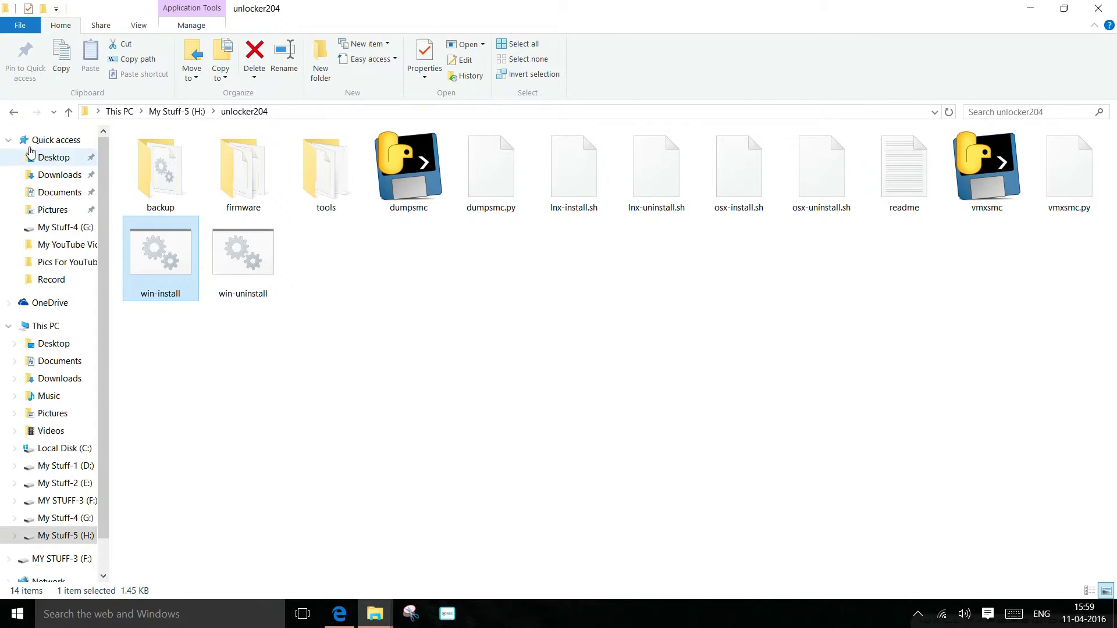
left_click(13, 111)
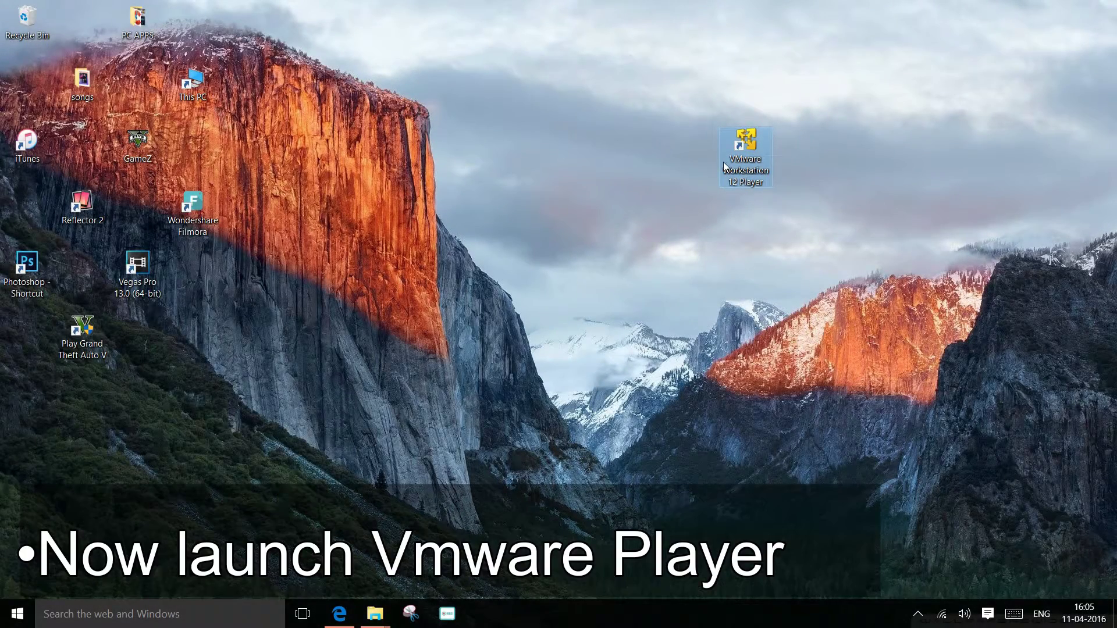
Step: Launch VMware Workstation 12 Player and start a new virtual machine whose operating system will be installed later
double_click(725, 167)
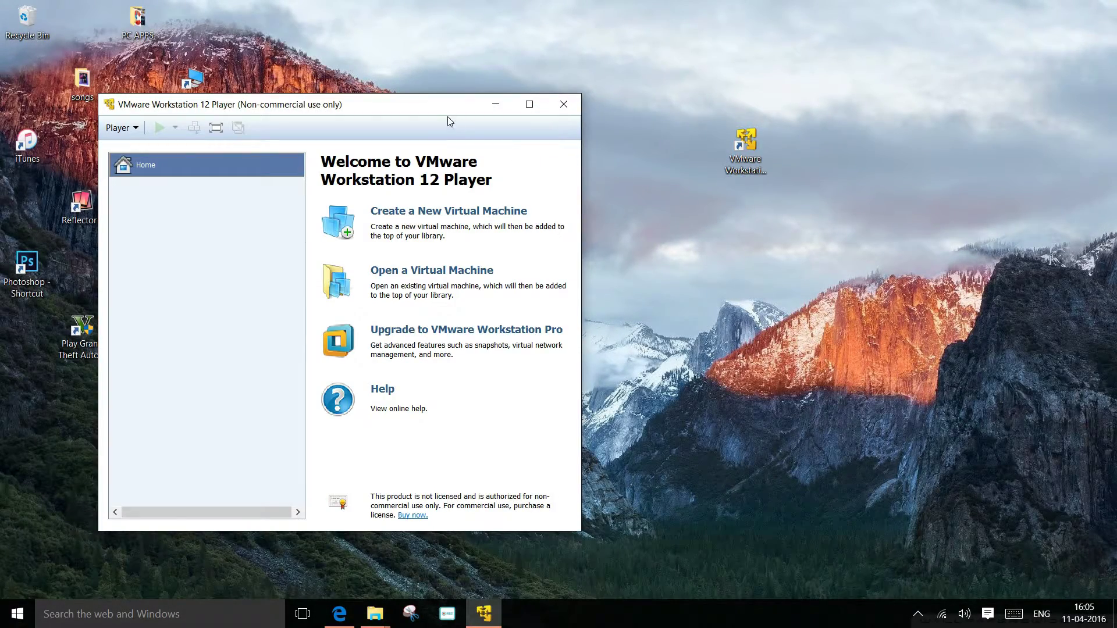
left_click_drag(461, 107, 690, 67)
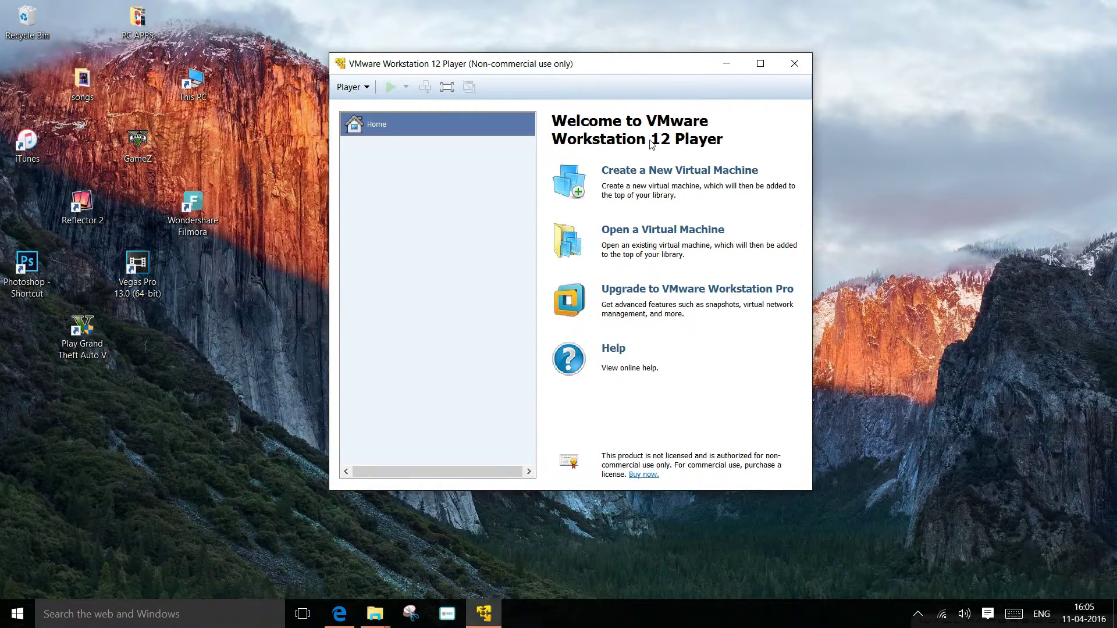
left_click(639, 170)
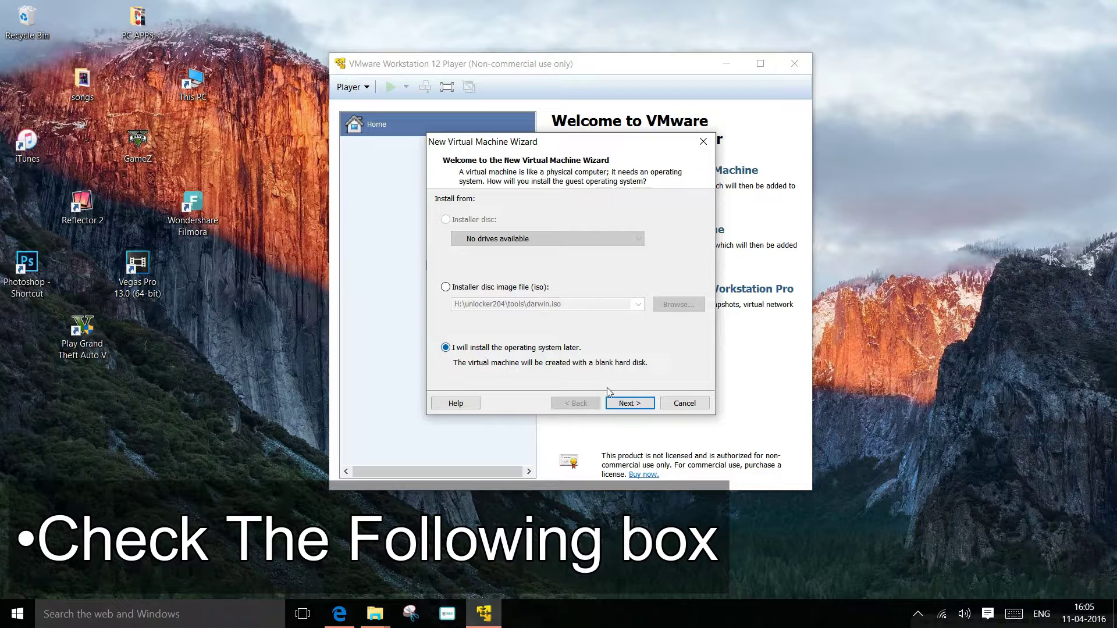
left_click(631, 402)
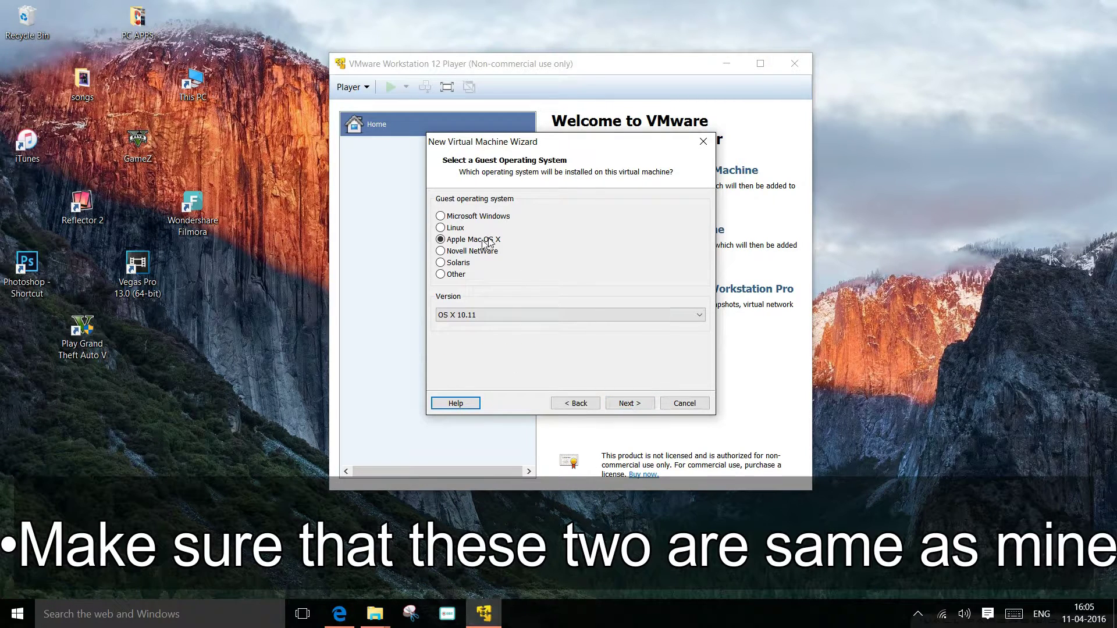
Step: Set the guest system to Apple Mac OS X, version OS X 10.11, and name the virtual machine "OS X 10.11 El Capitan Retail"
left_click(474, 317)
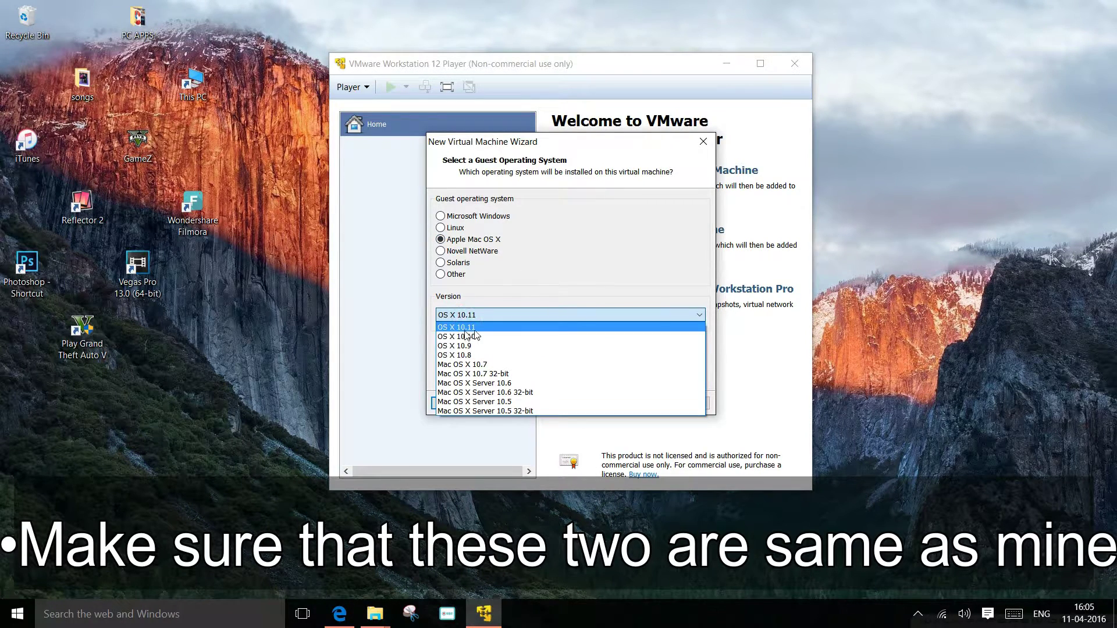
left_click(480, 328)
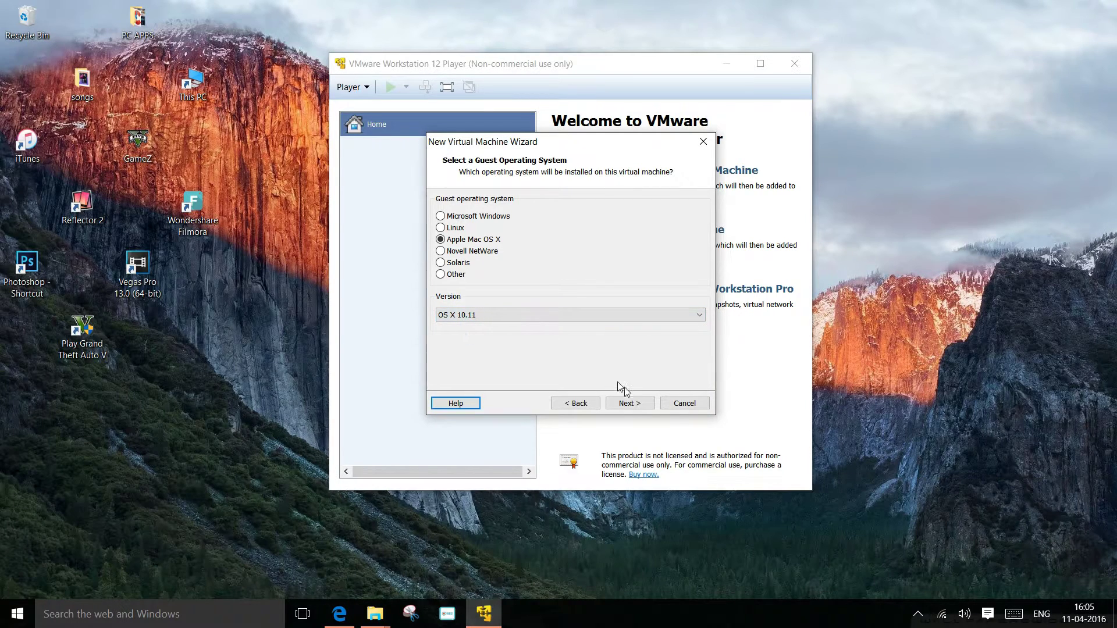
left_click(631, 402)
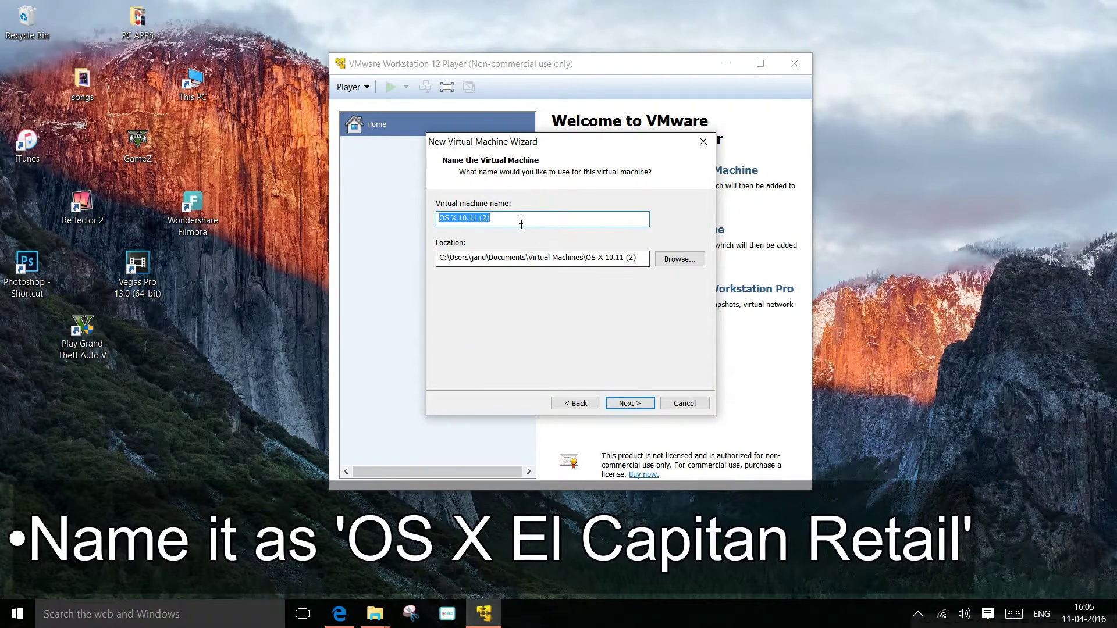
type("OS X 10.11 El Capitan")
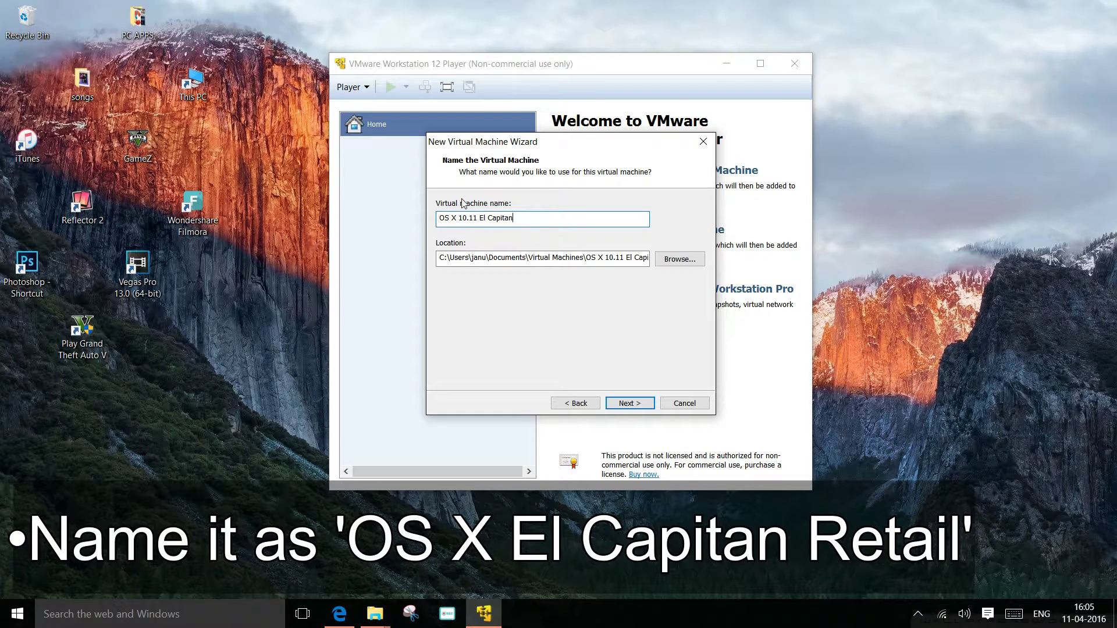
type("Retail")
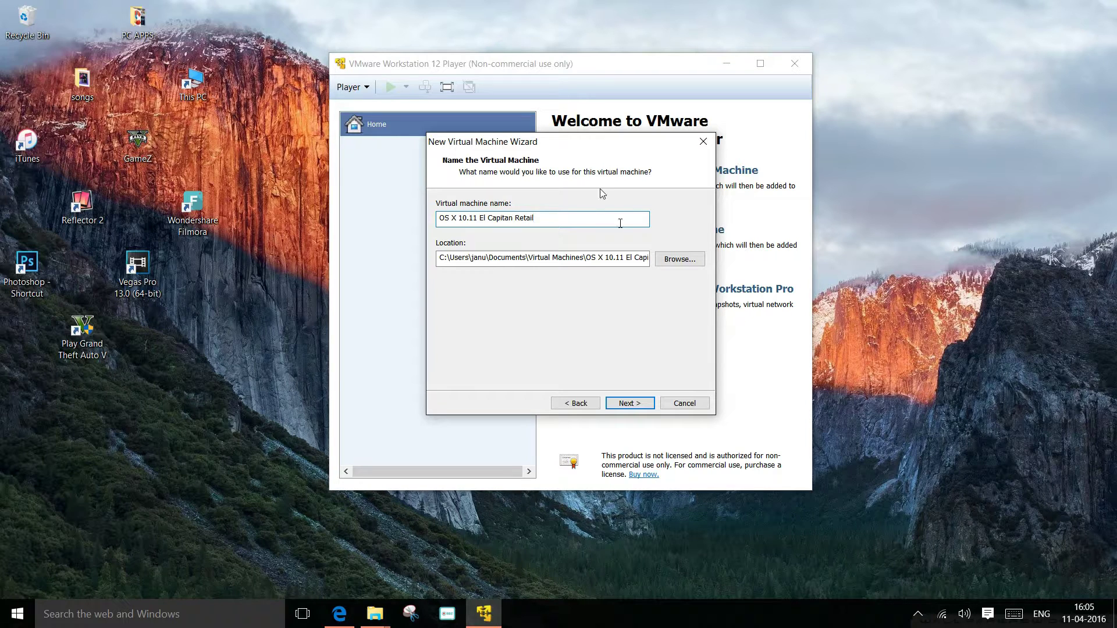
Step: Set the virtual machine's location to a new desktop folder named "OS X 10.11 El Capitan Retail" and continue to the disk capacity settings
left_click(682, 265)
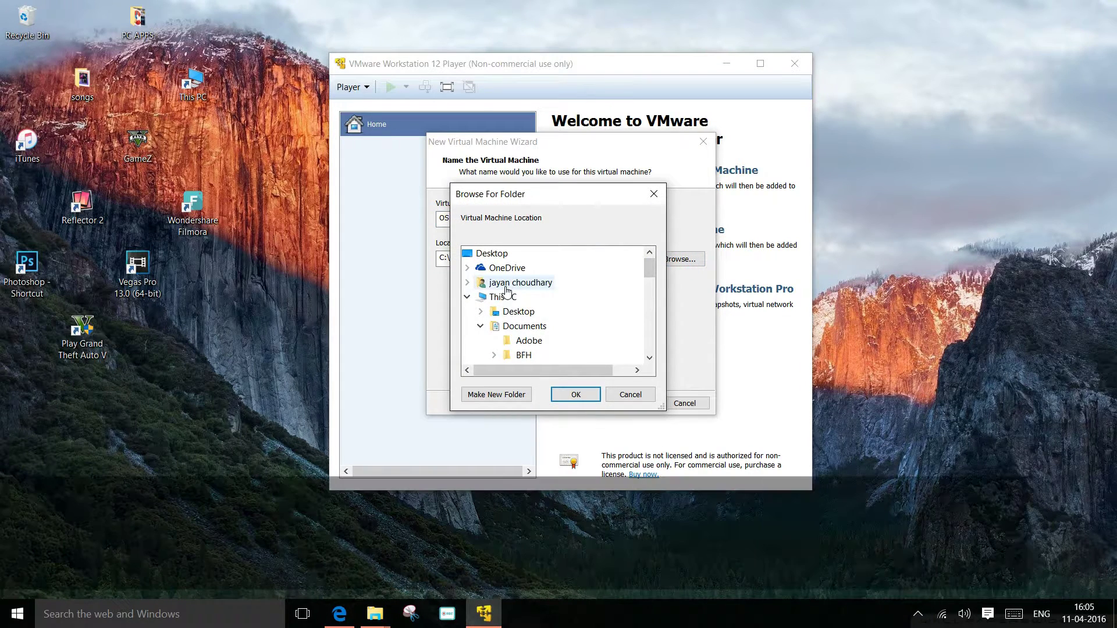
left_click(492, 253)
left_click(509, 395)
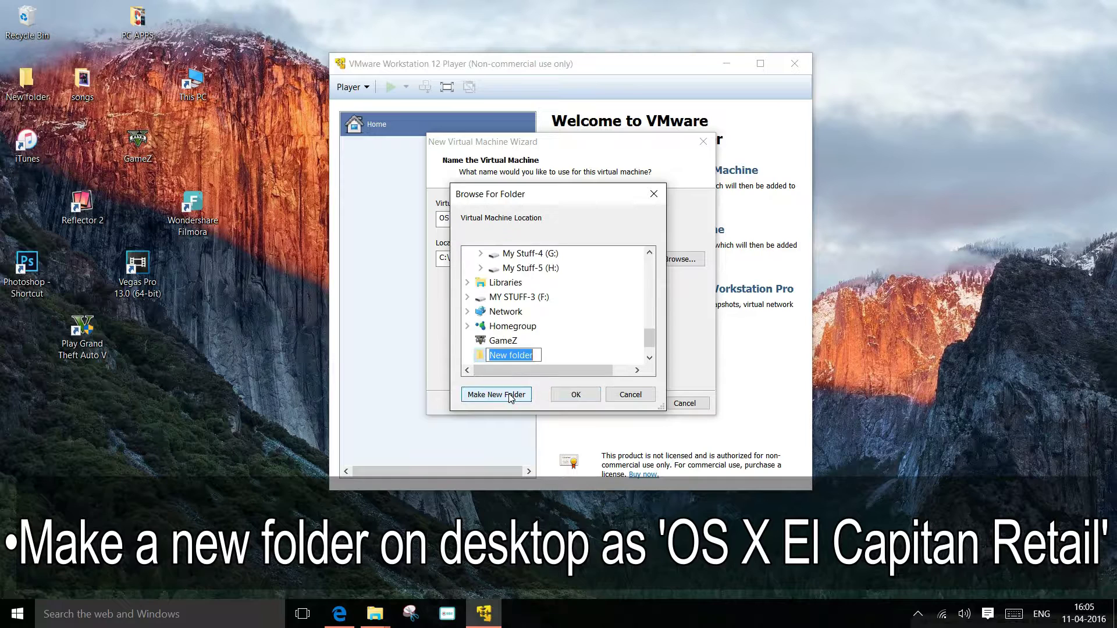
type("OS X 10.11 El Capitan")
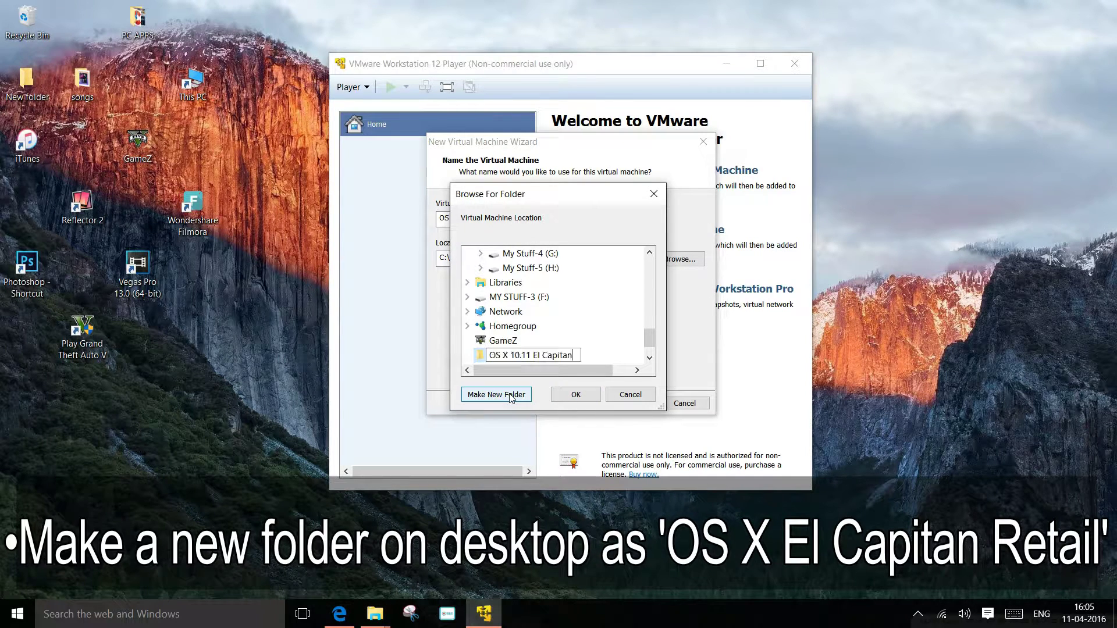
type("Retail")
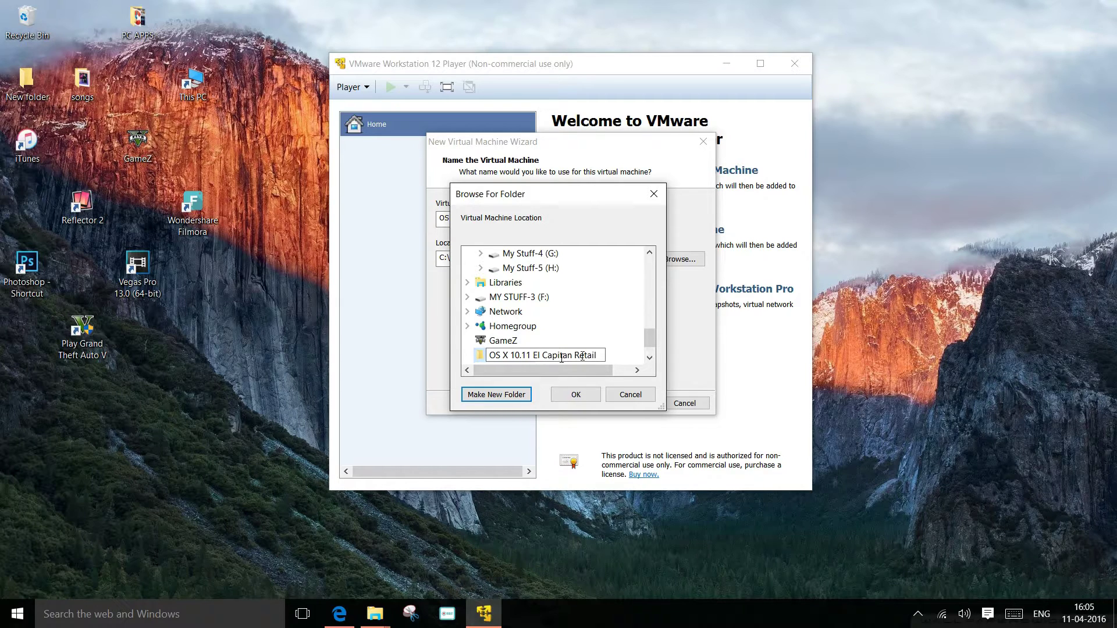
left_click(576, 394)
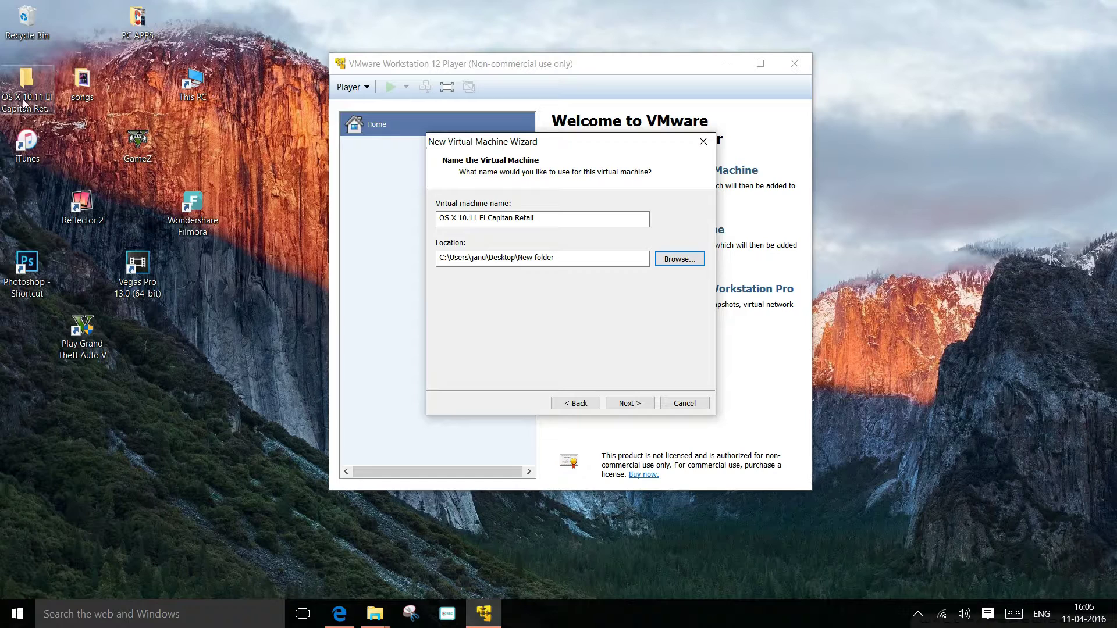
left_click(627, 406)
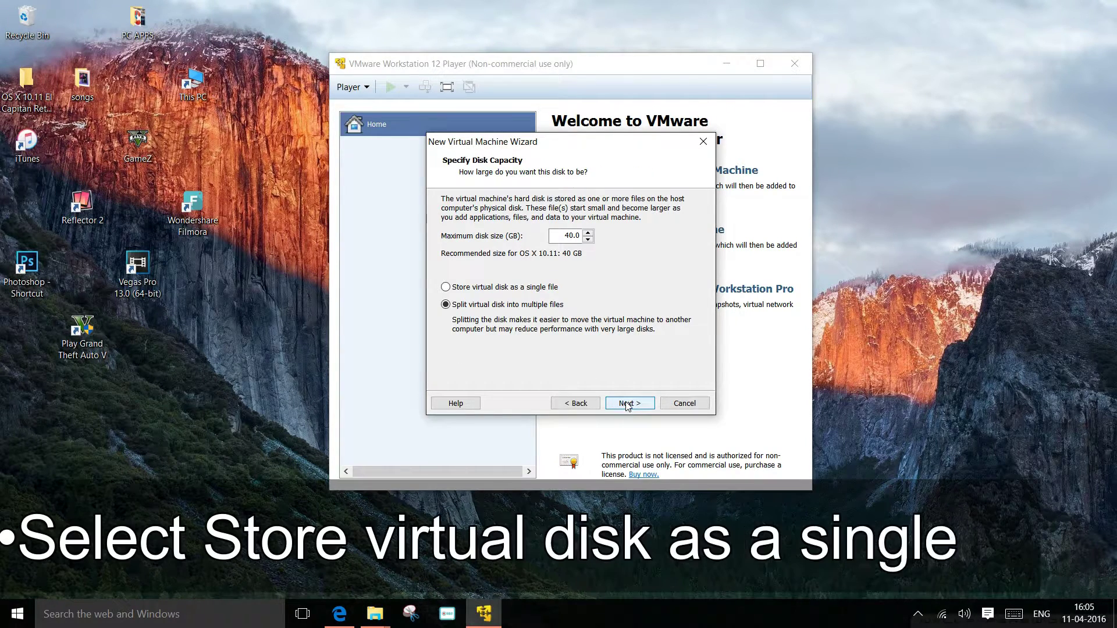
Step: Store the virtual disk as a single file and finish creating the virtual machine
left_click(478, 289)
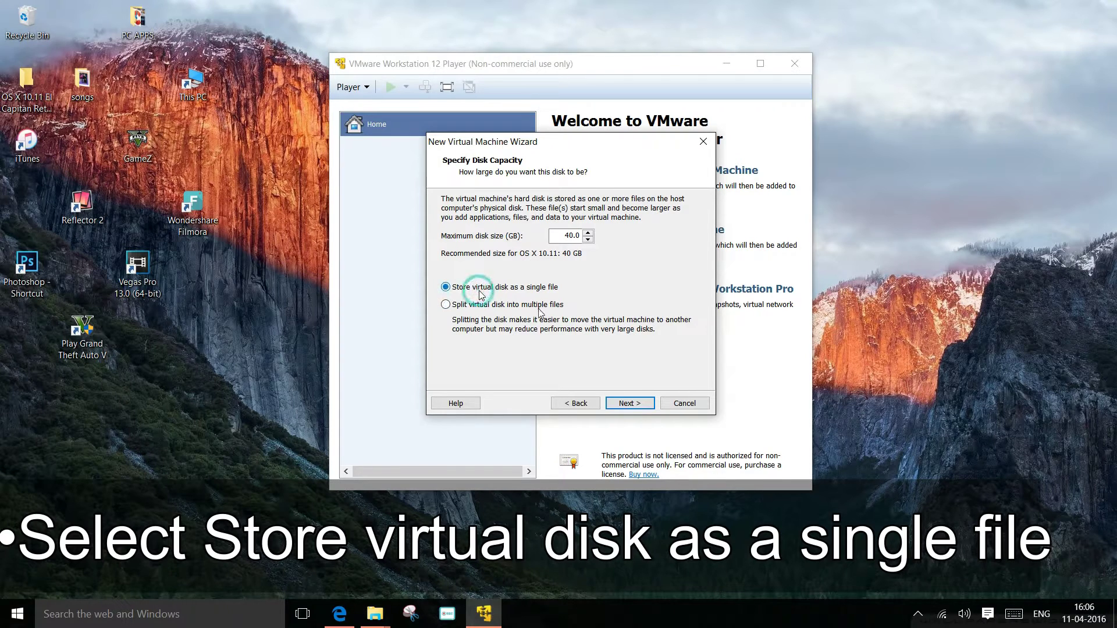
left_click(637, 403)
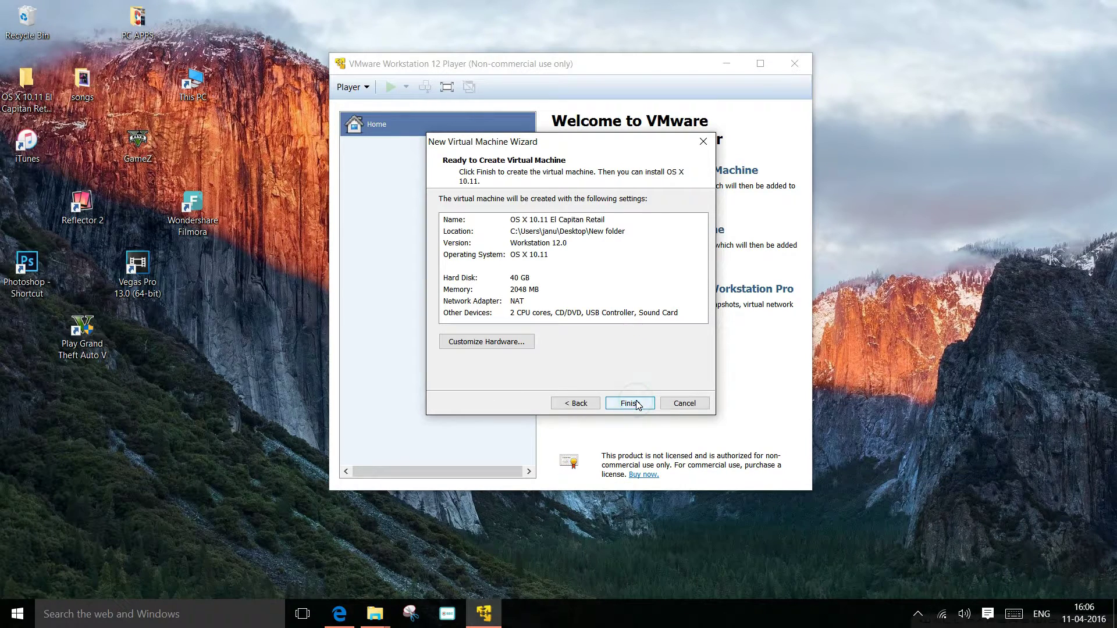
left_click(630, 403)
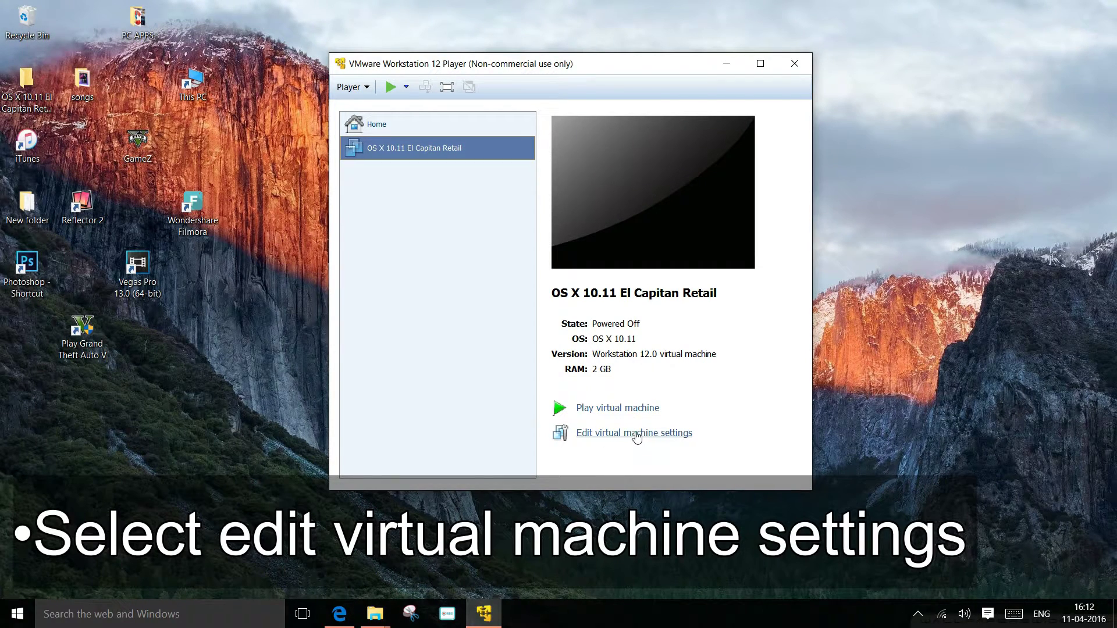
Step: In the virtual machine settings, set the memory to 4096 MB and the number of processor cores to 4
left_click(637, 434)
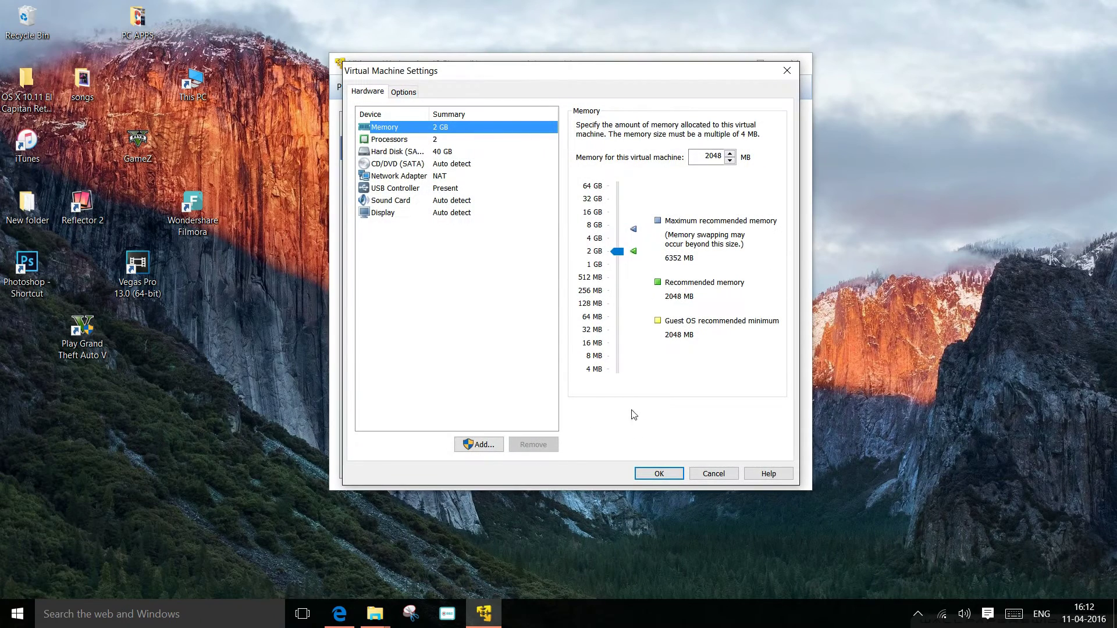
left_click_drag(617, 257, 619, 244)
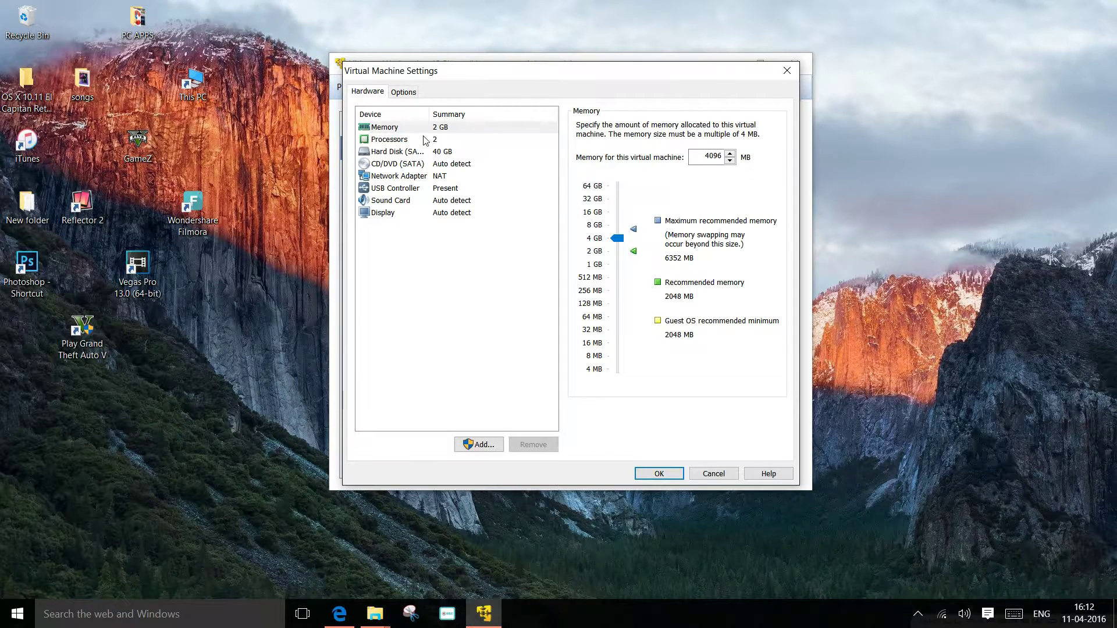
left_click(439, 141)
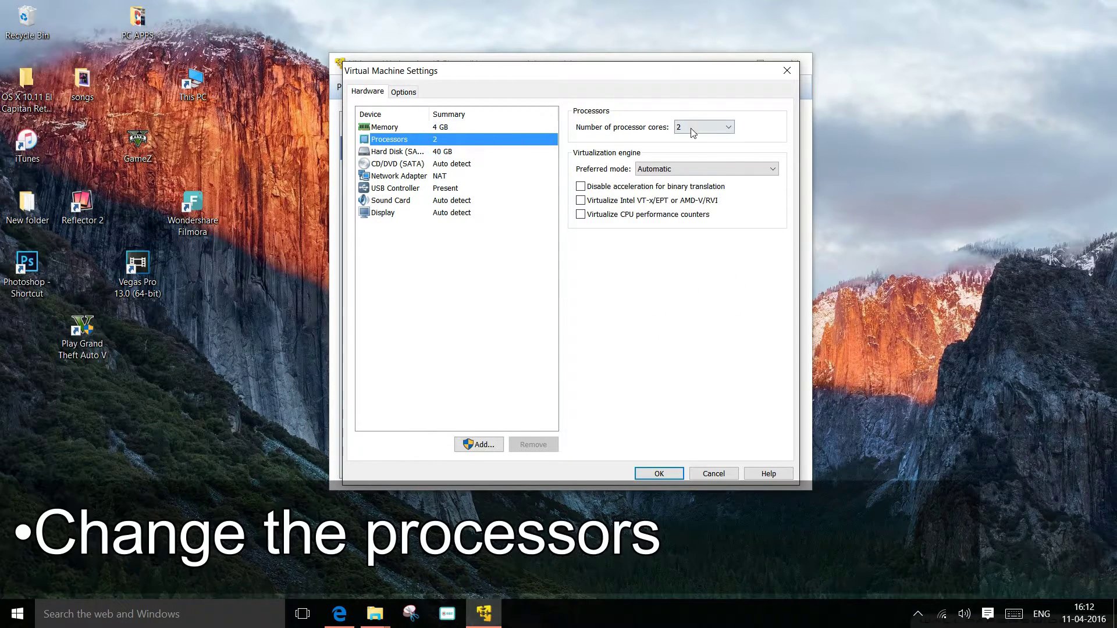
left_click(707, 128)
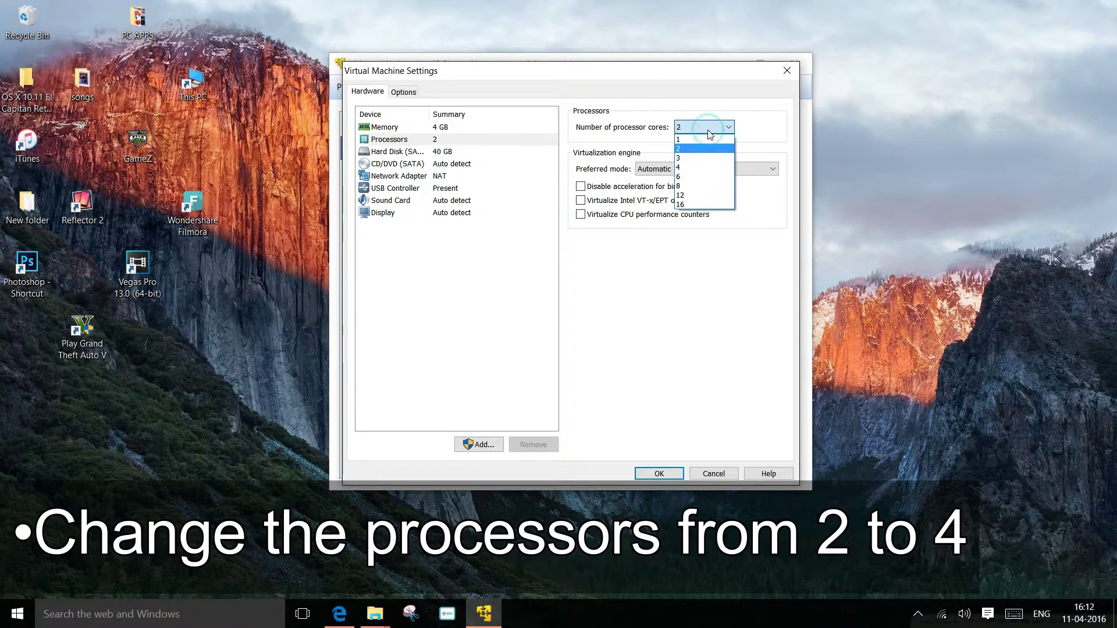
left_click(692, 168)
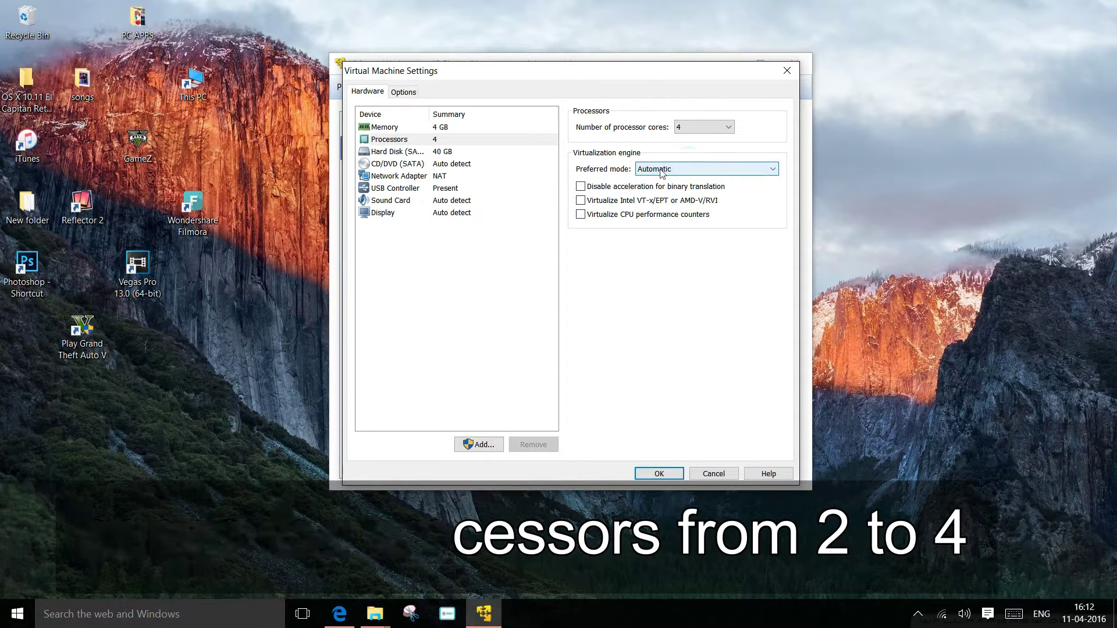
Step: Remove the 40 GB hard disk and start adding a SATA hard disk that uses an existing virtual disk
left_click(471, 152)
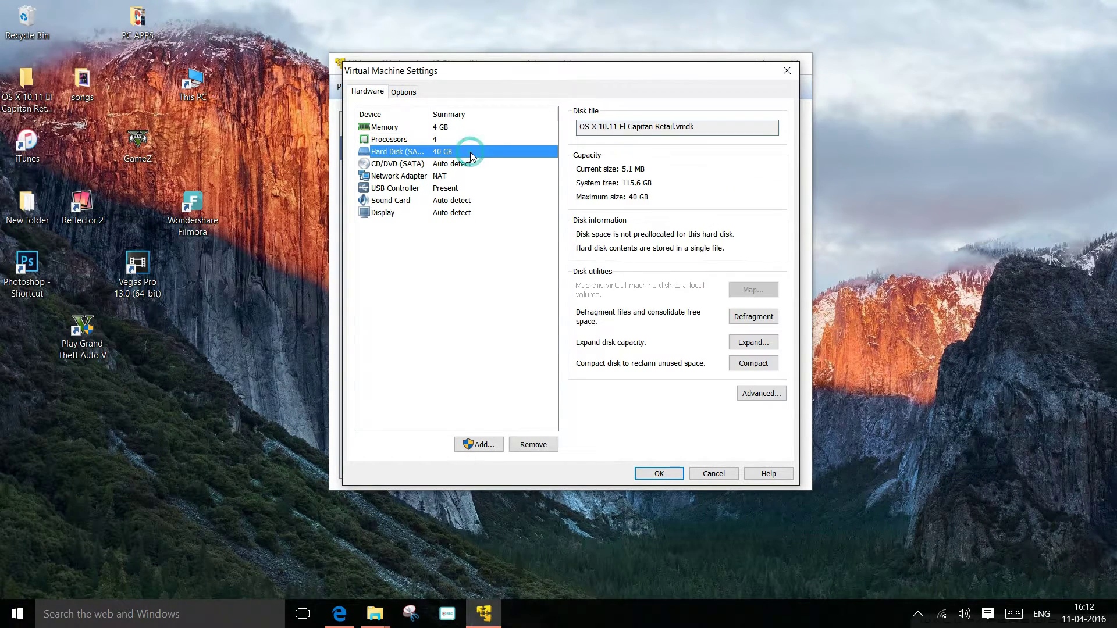
left_click(532, 445)
left_click(491, 444)
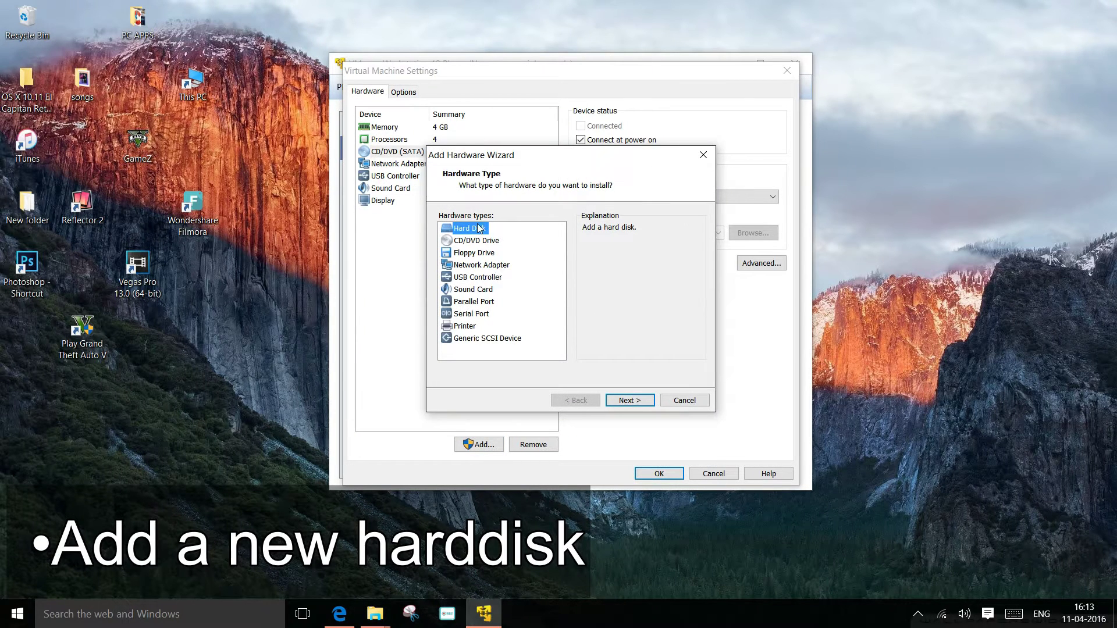
left_click(629, 401)
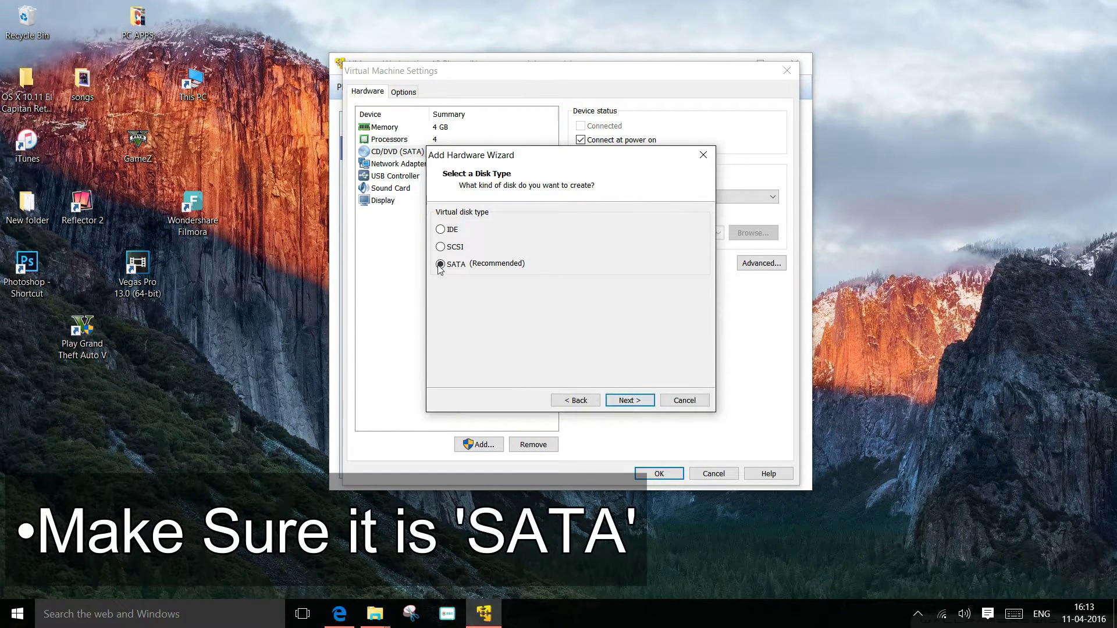
left_click(634, 401)
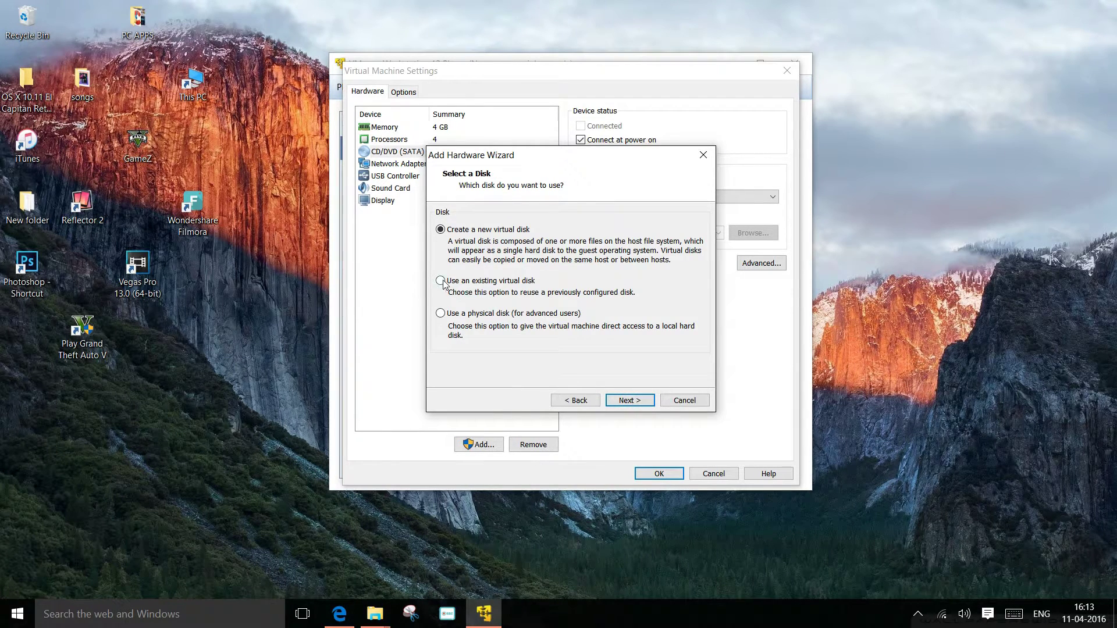
left_click(447, 283)
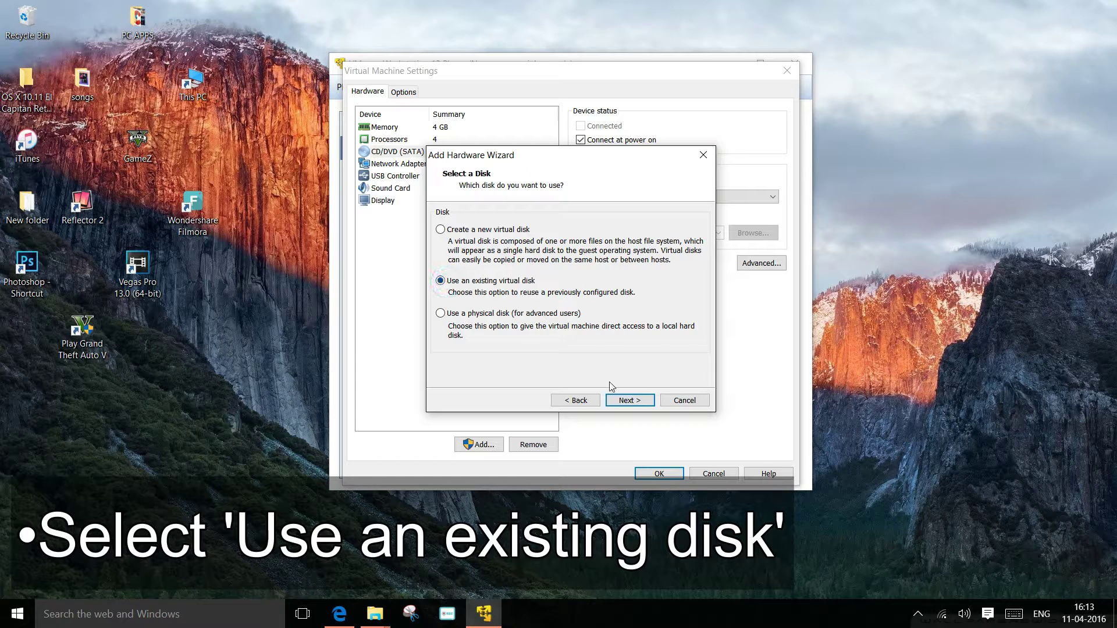
left_click(627, 401)
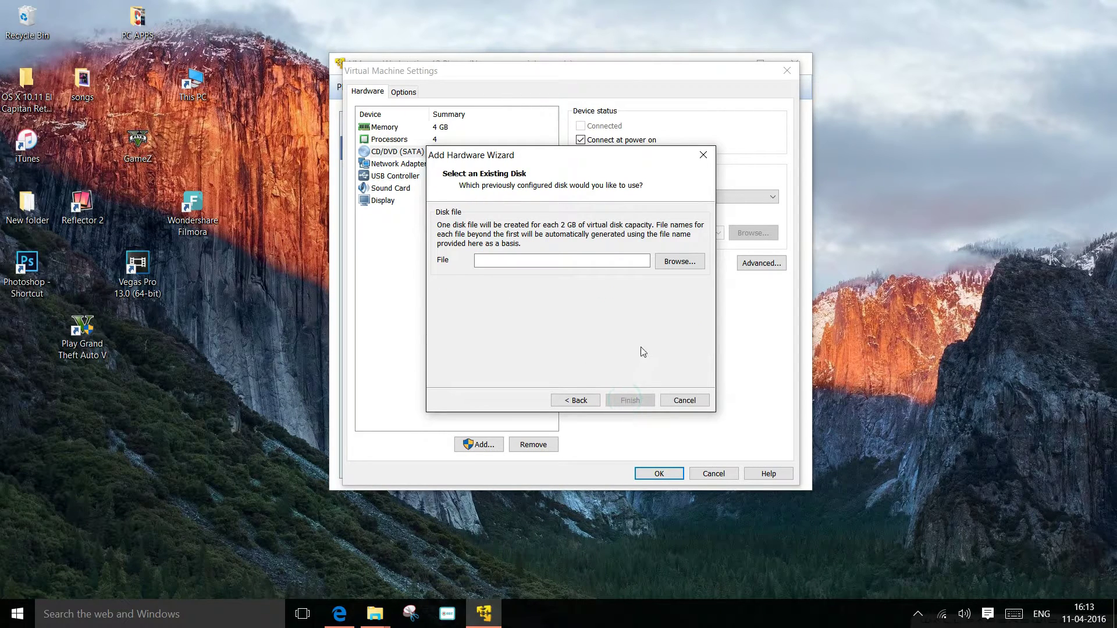
Step: Use the OS X 10.11 El Capitan Retail disk from the "OS X 10.11 El Capitan Retail by TechReviews" folder on H:, keeping its existing format
left_click(678, 262)
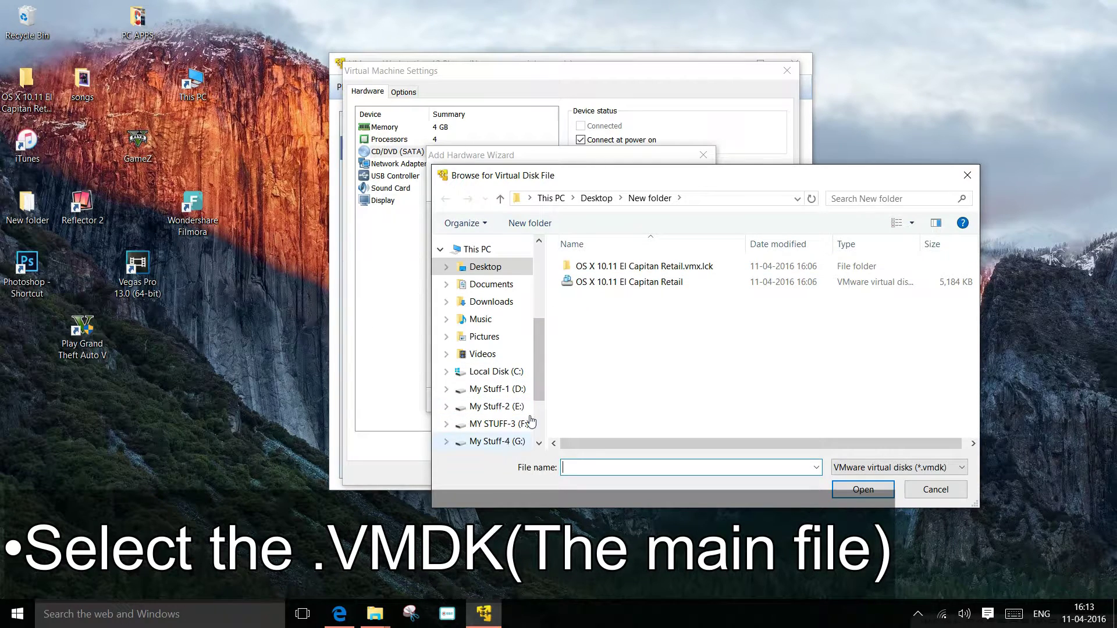
scroll(513, 401, "down", 3)
left_click(496, 366)
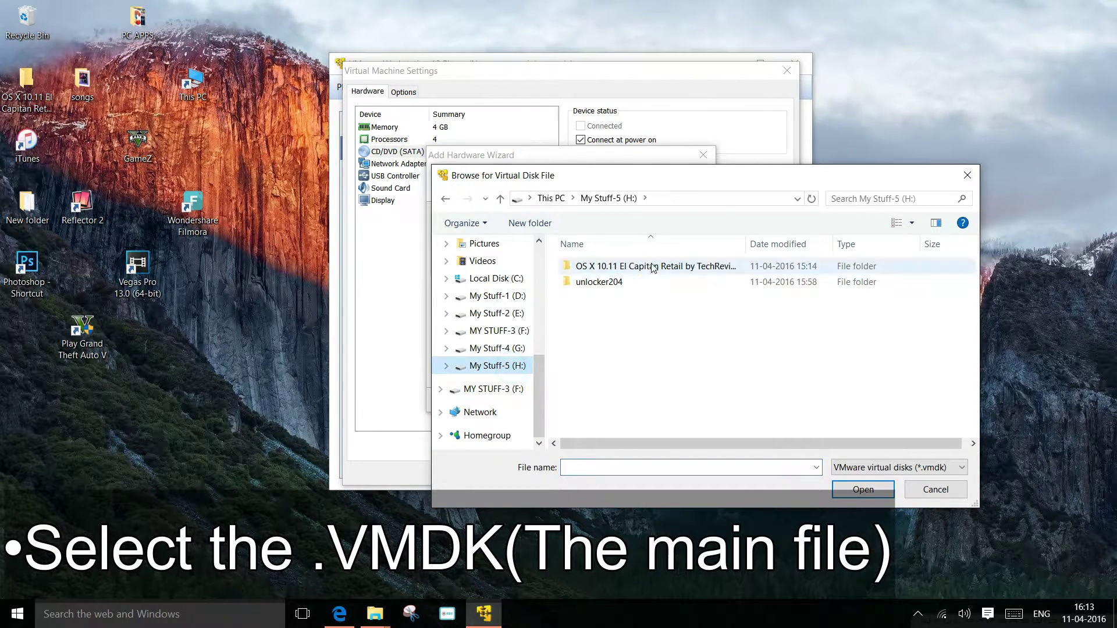
double_click(656, 266)
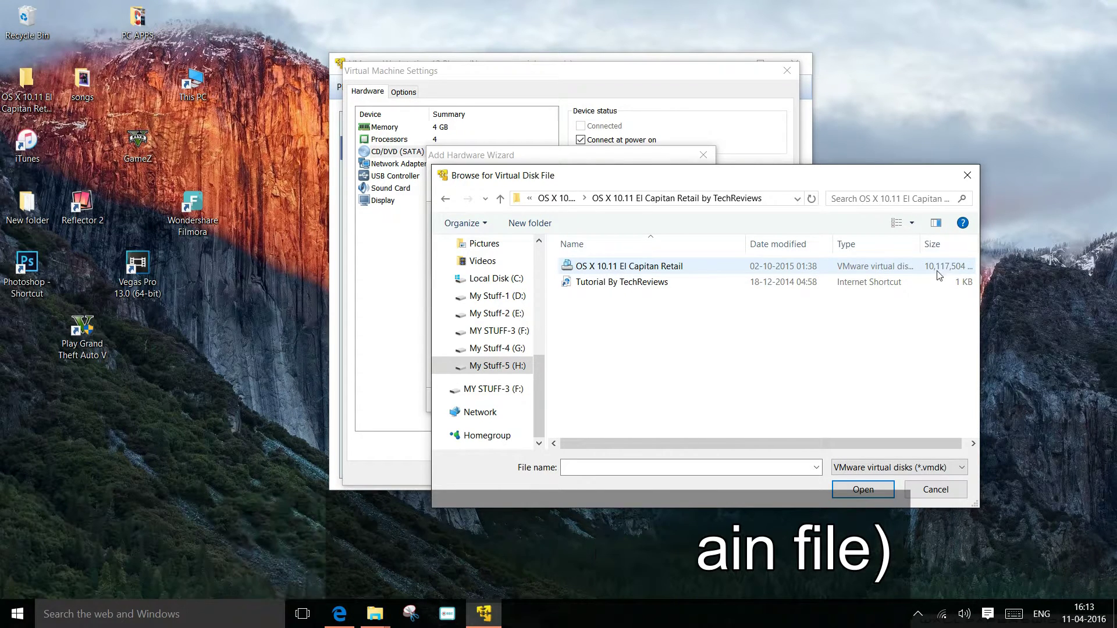
double_click(714, 266)
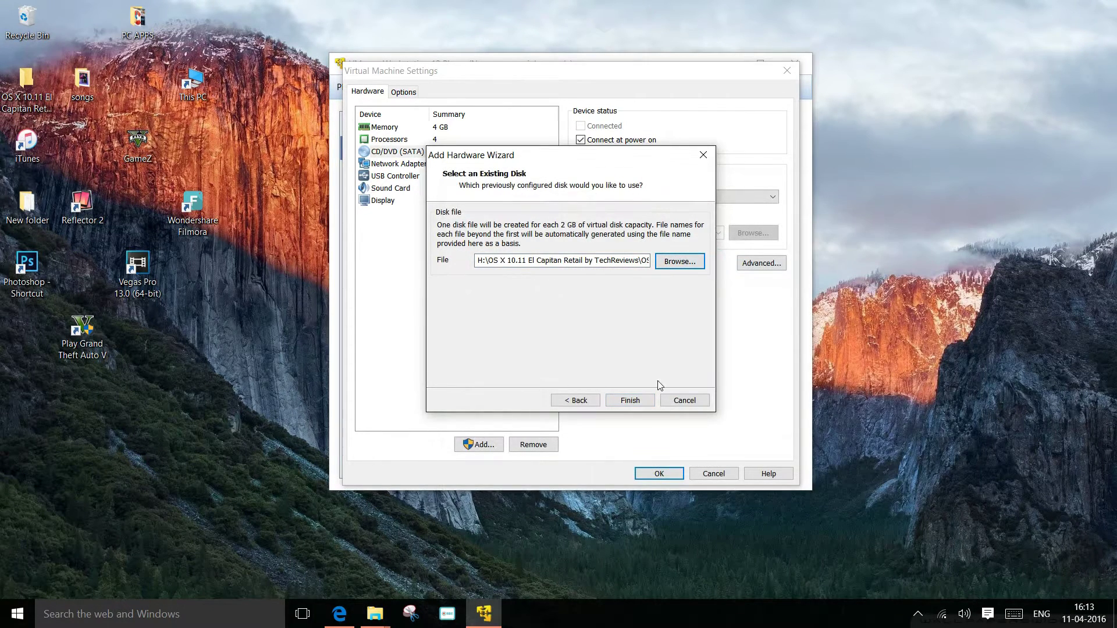
left_click(638, 402)
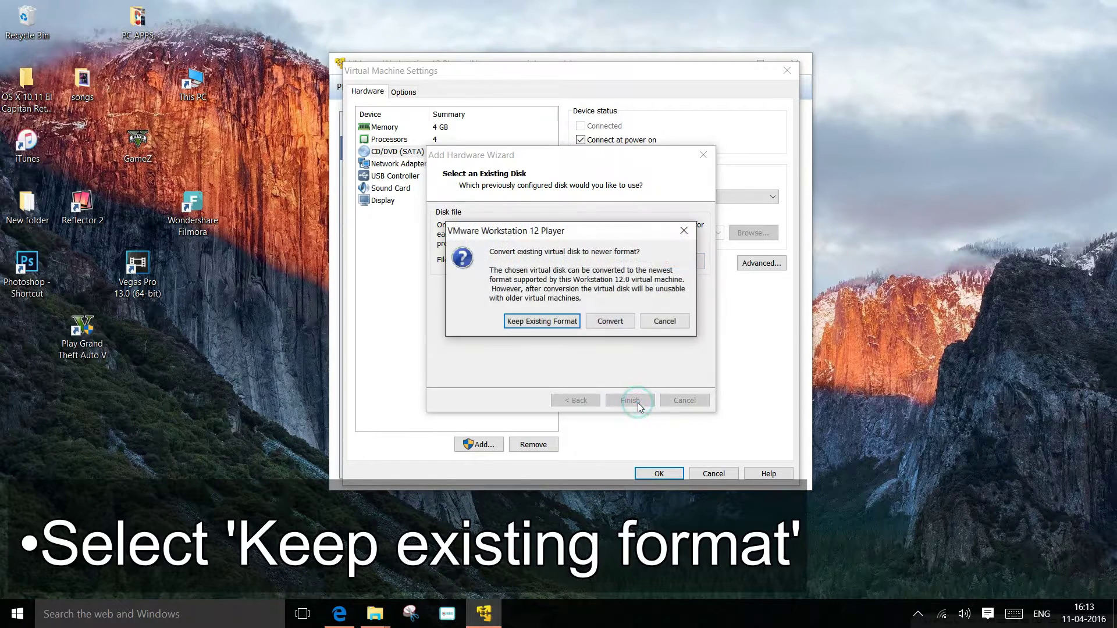
left_click(537, 322)
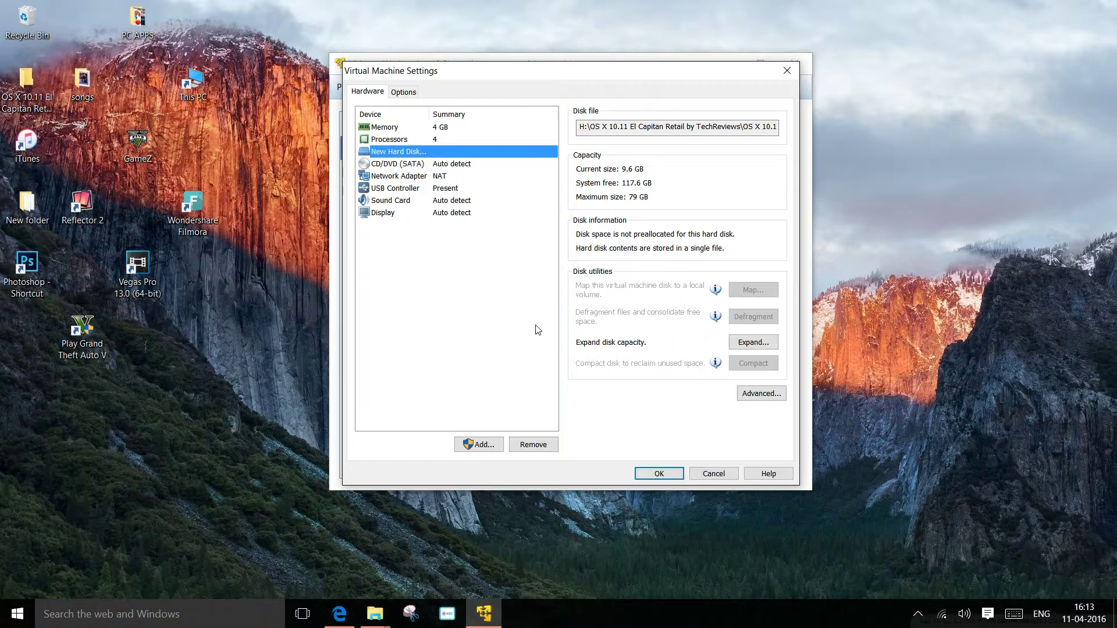
Step: Disable connecting the CD/DVD drive at power on, enable showing all USB input devices, and save the virtual machine settings
left_click(434, 167)
left_click(584, 142)
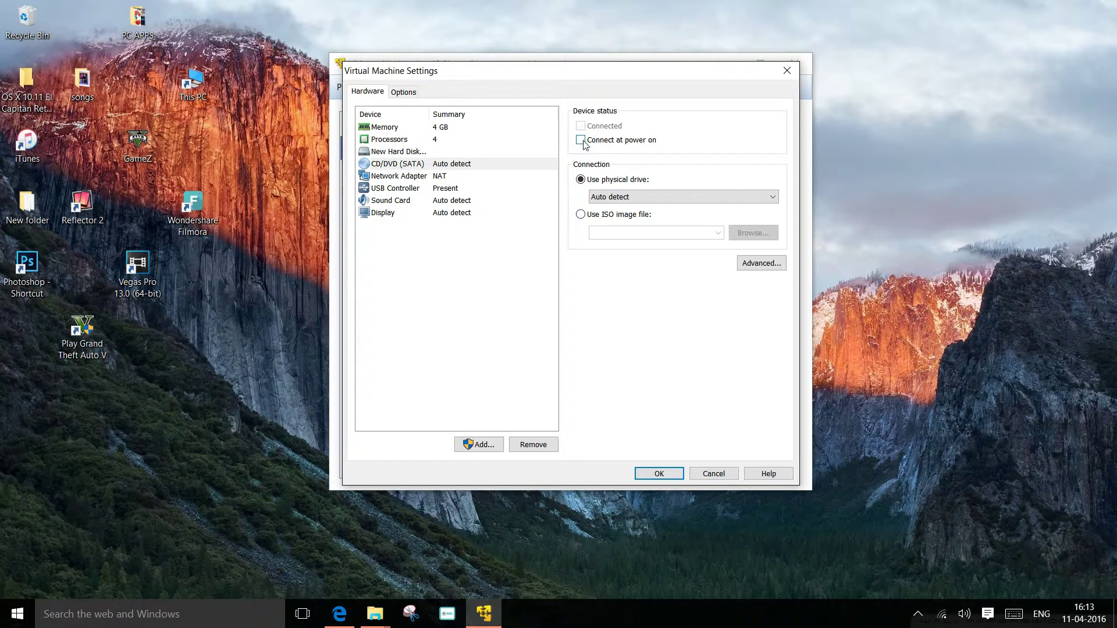
left_click(415, 190)
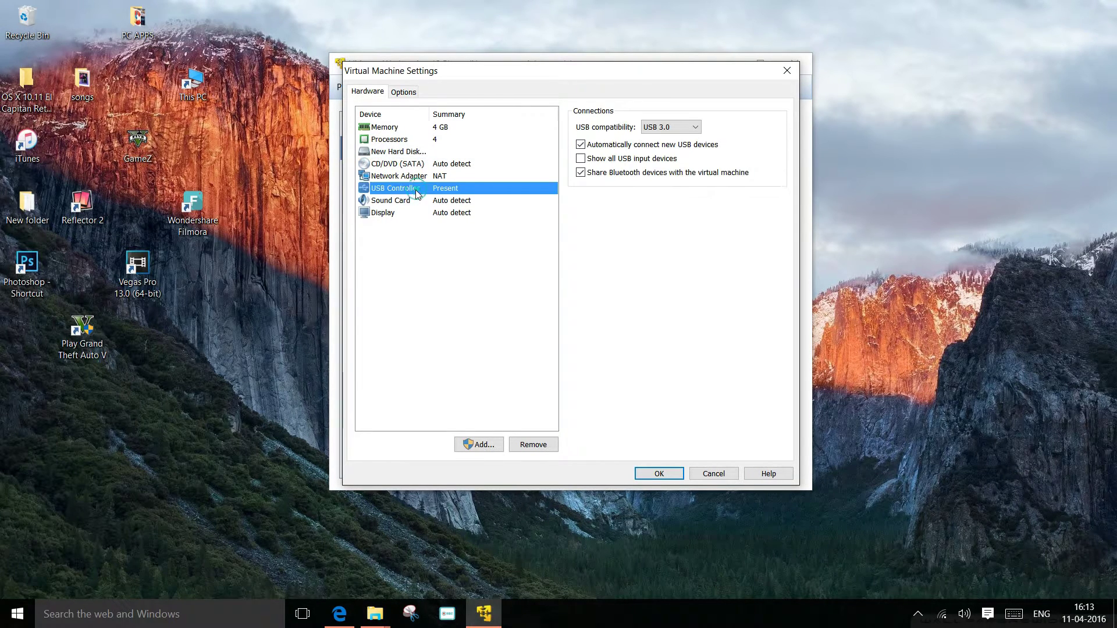
left_click(581, 159)
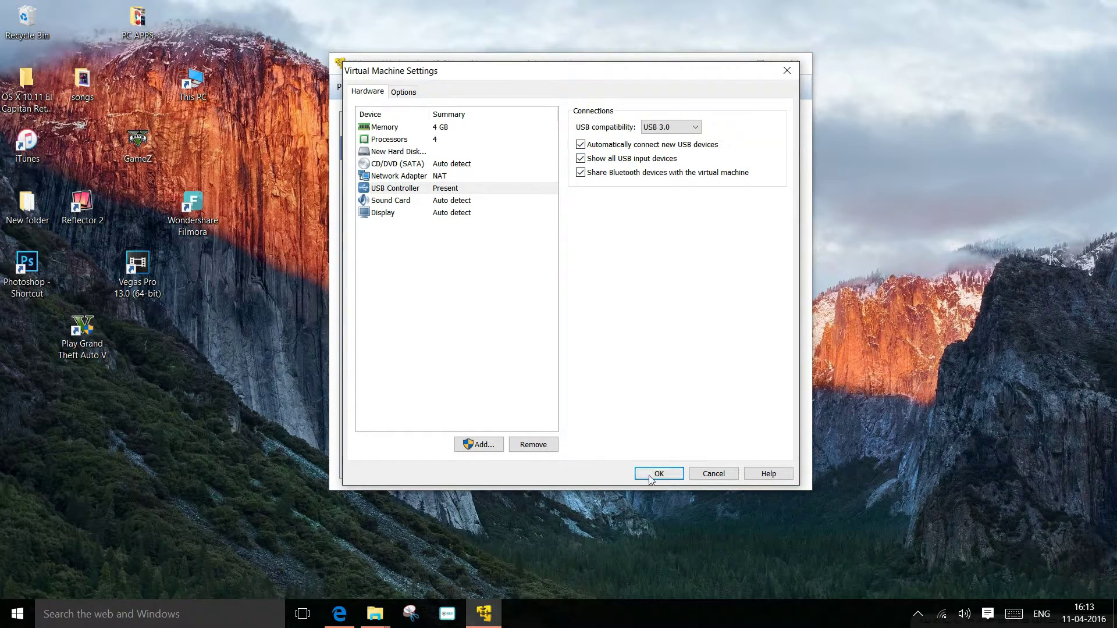
left_click(655, 474)
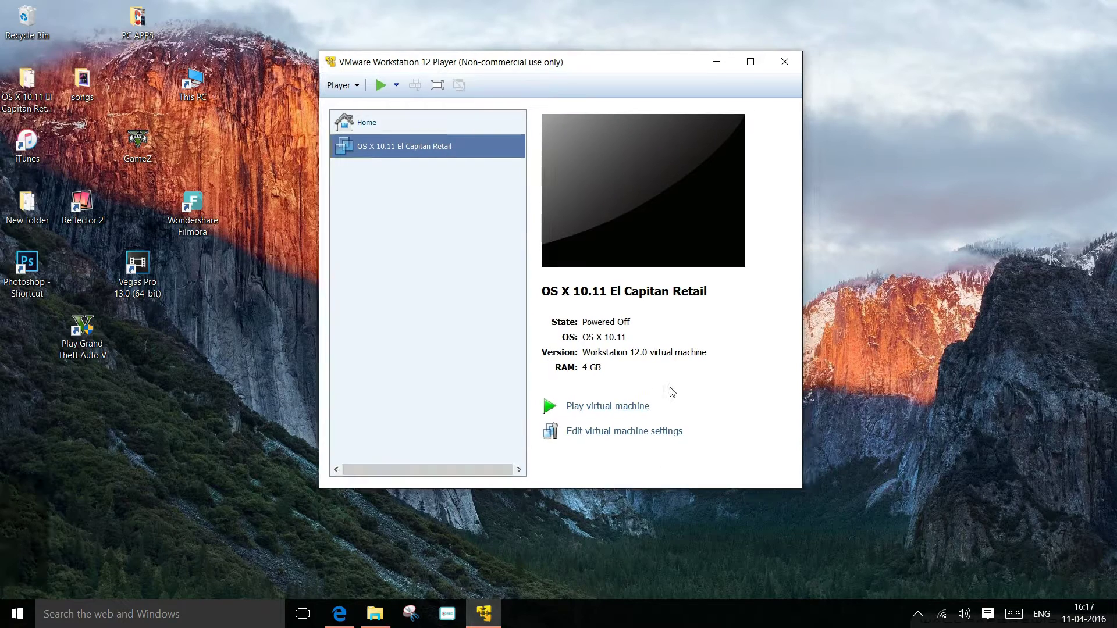
Step: Close VMware Workstation 12 Player, refresh the desktop and move the OS X 10.11 El Capitan Retail folder beside the VMware shortcut
left_click(787, 61)
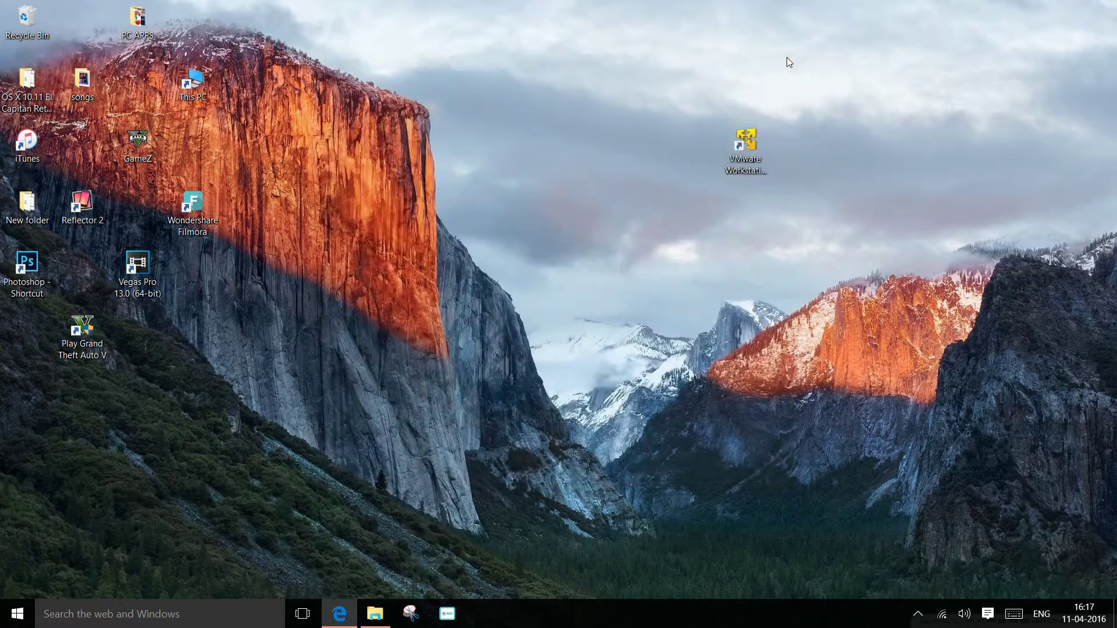
right_click(567, 119)
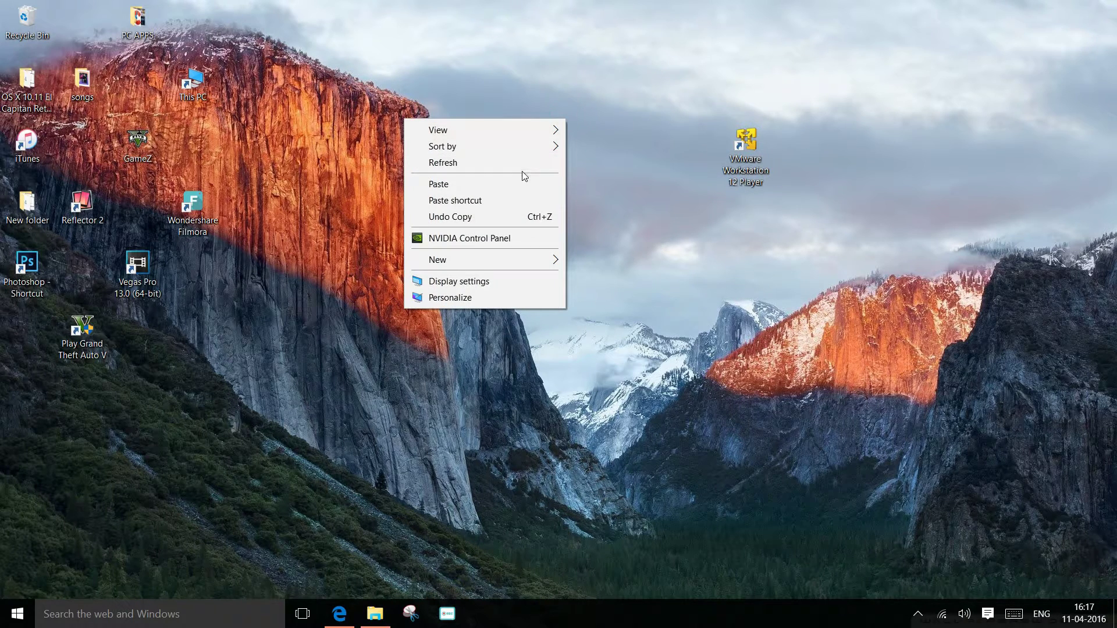
left_click(528, 166)
left_click_drag(51, 106, 668, 176)
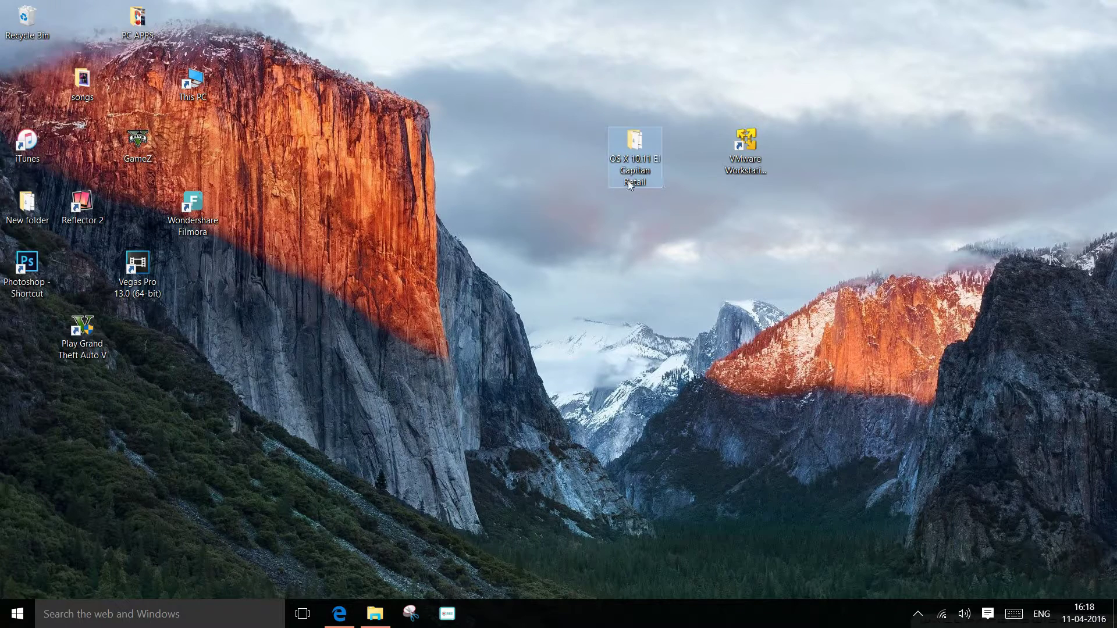
Step: Open the VMware virtual machine configuration file from the OS X 10.11 El Capitan Retail folder in Notepad
double_click(628, 149)
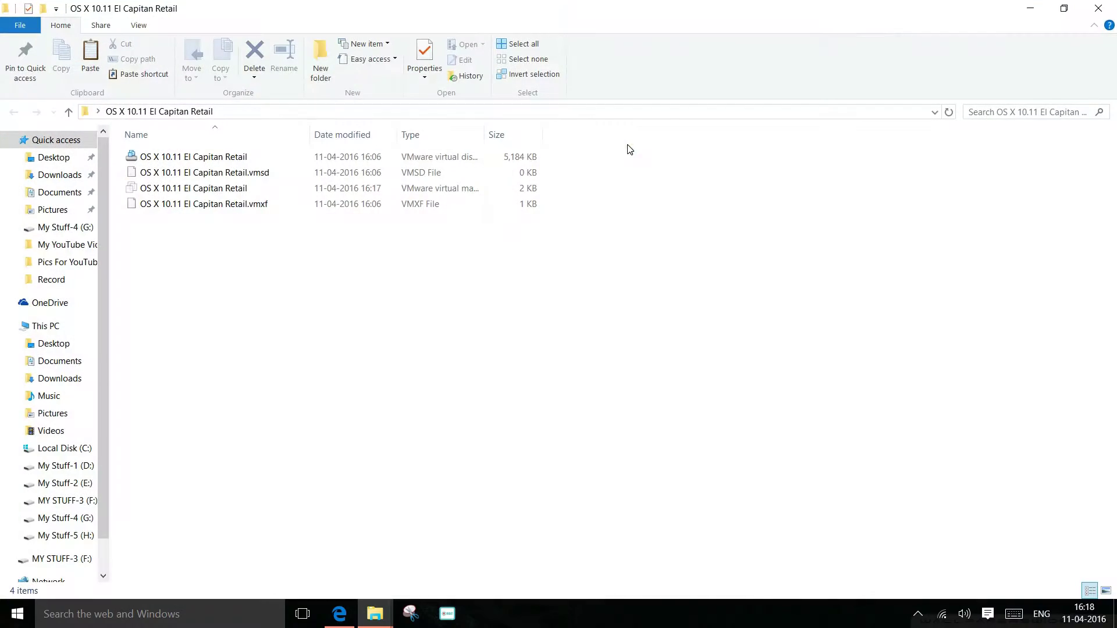
left_click(472, 194)
right_click(472, 195)
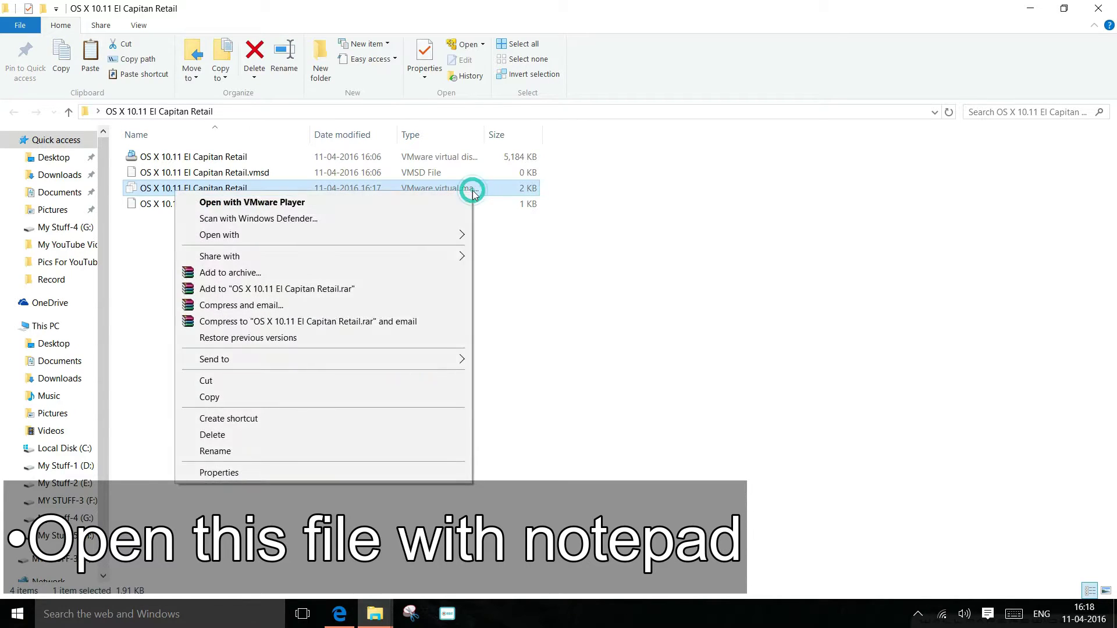
mouse_move(406, 236)
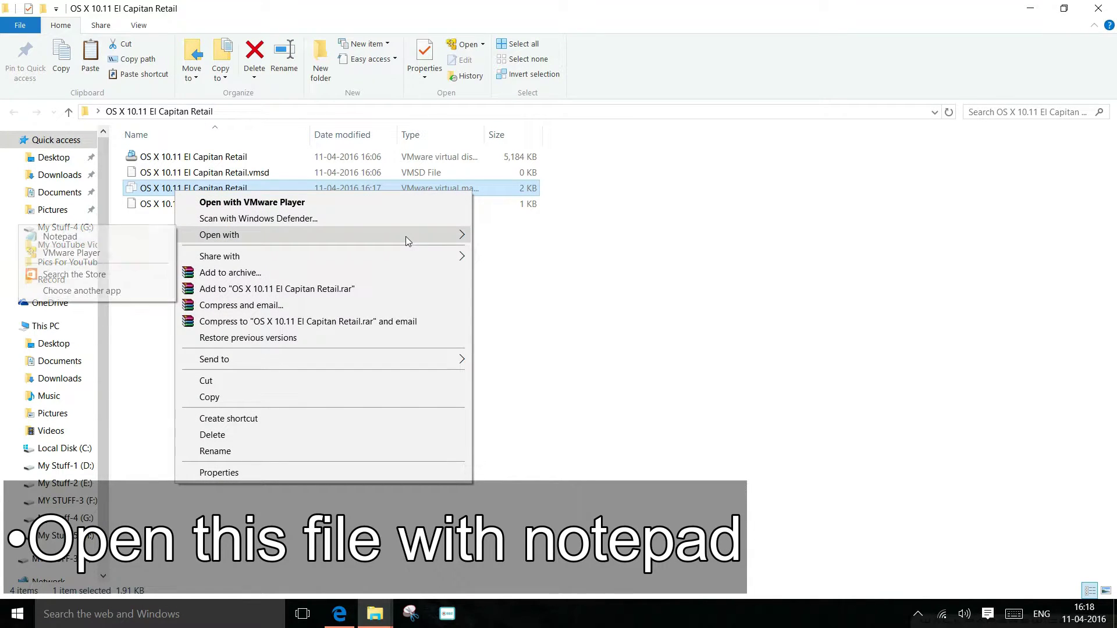
left_click(108, 235)
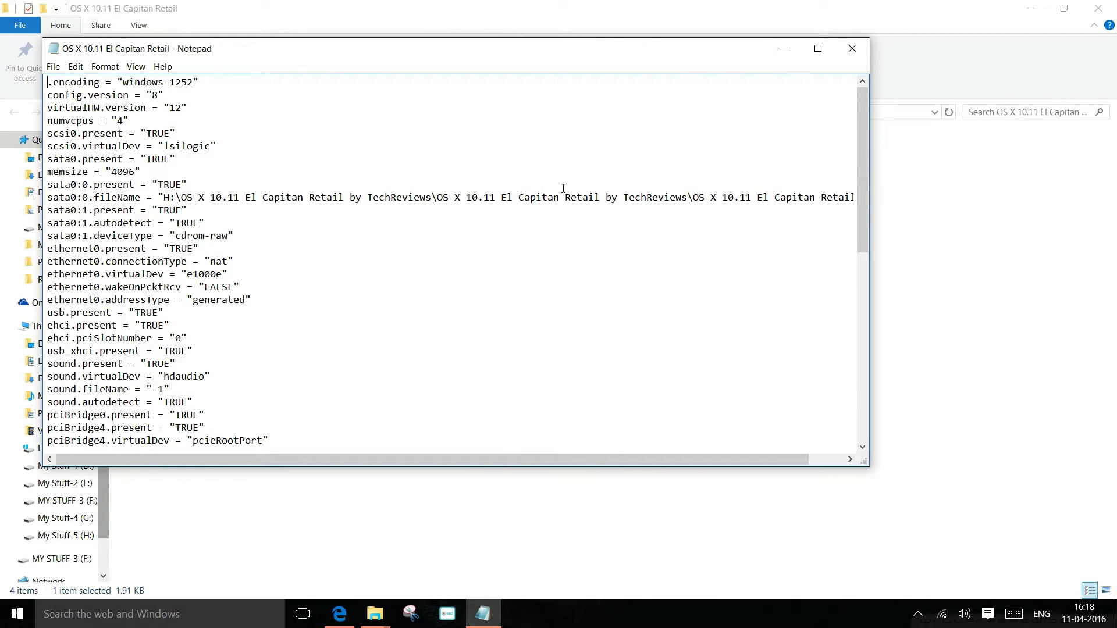
Step: Append the line smc.version = "0" to the end of the configuration file, save it, and close Notepad and the folder
scroll(564, 182, "down", 11)
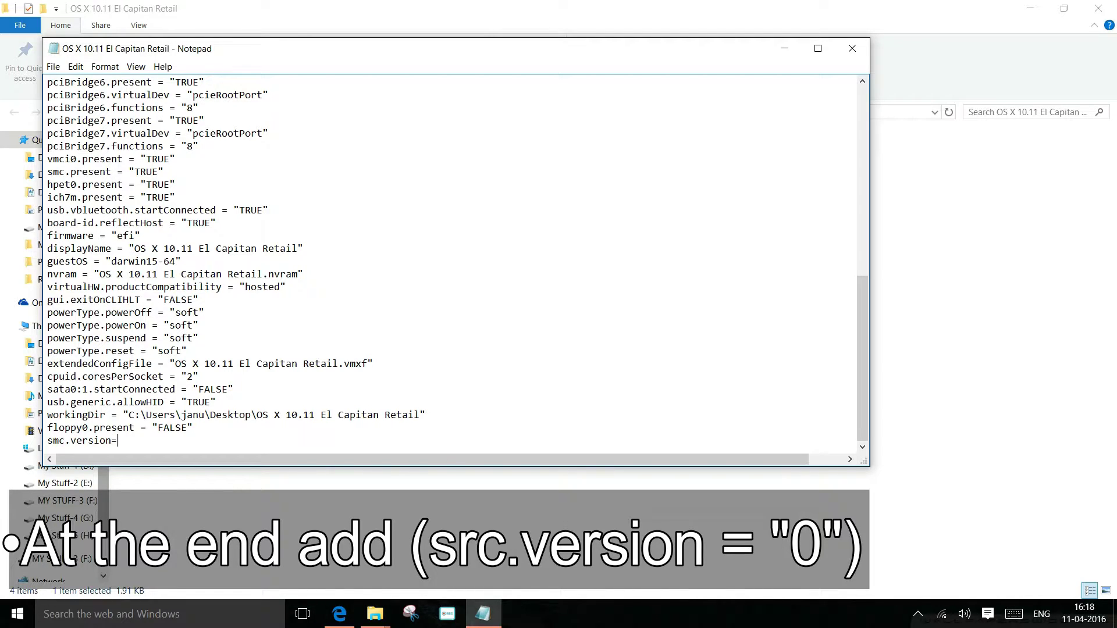
type("0\"")
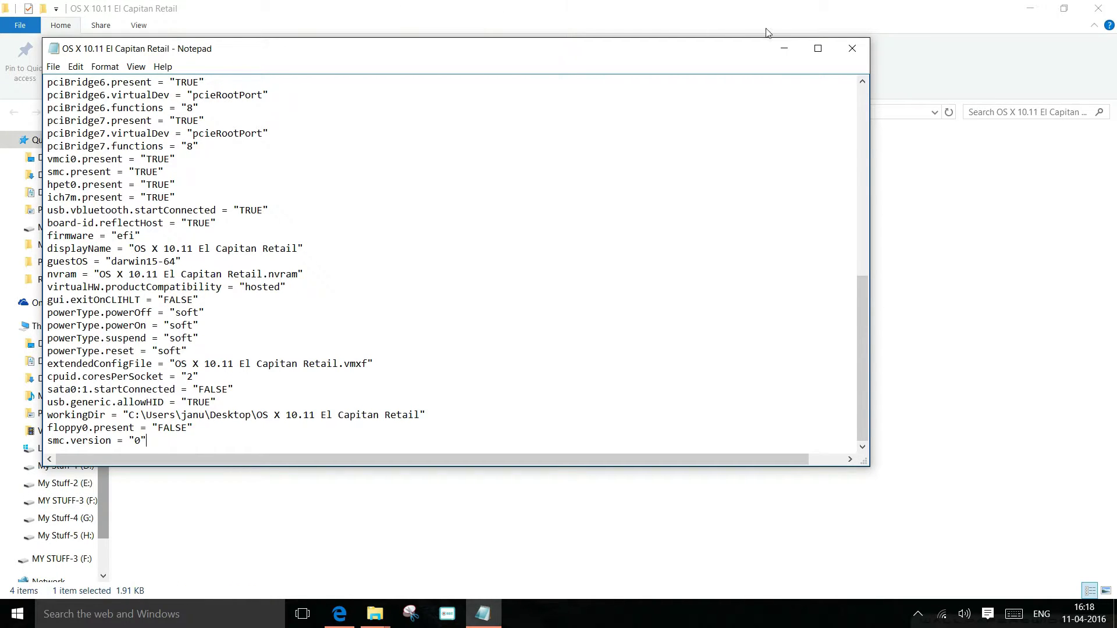
left_click(857, 51)
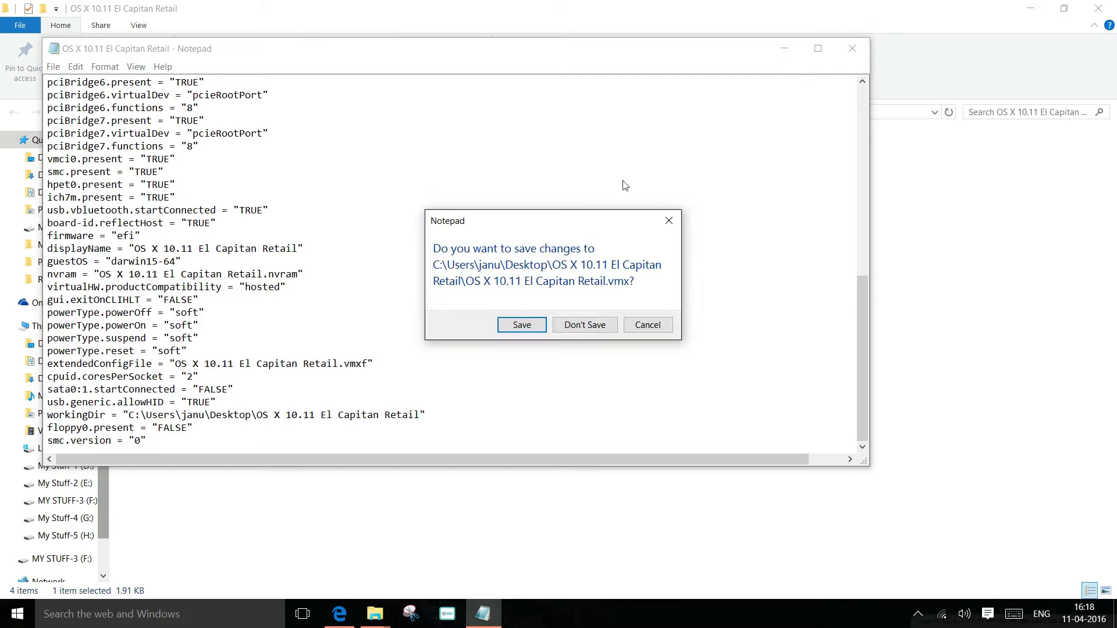
left_click(523, 326)
left_click(1106, 8)
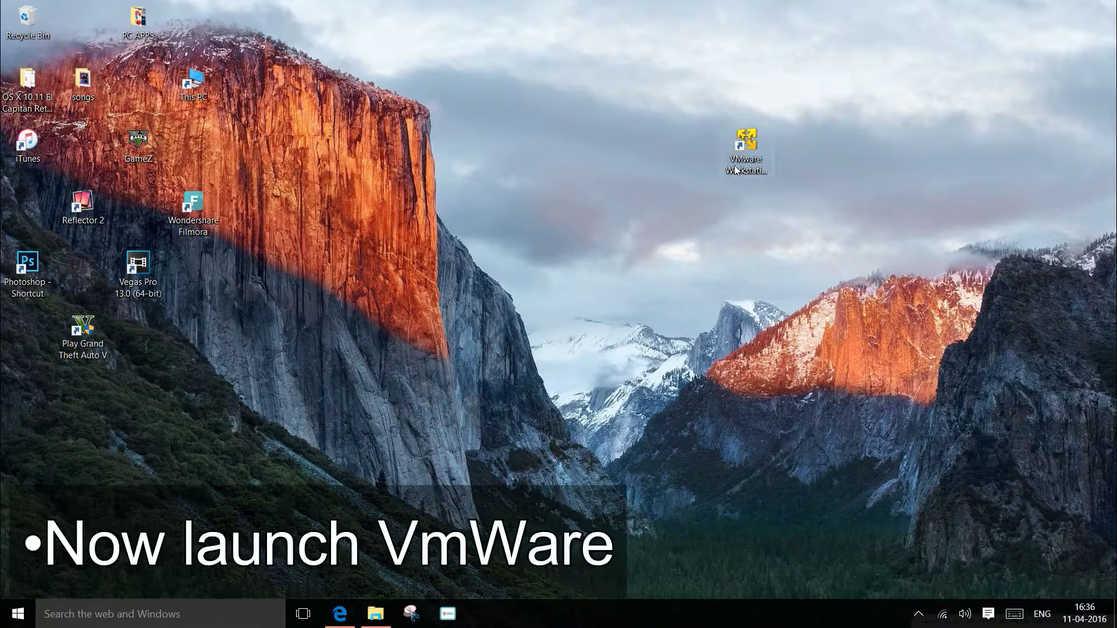
Step: Launch VMware Workstation 12 Player and play the OS X 10.11 El Capitan Retail virtual machine, accepting the keyboard hook timeout update
left_click(744, 163)
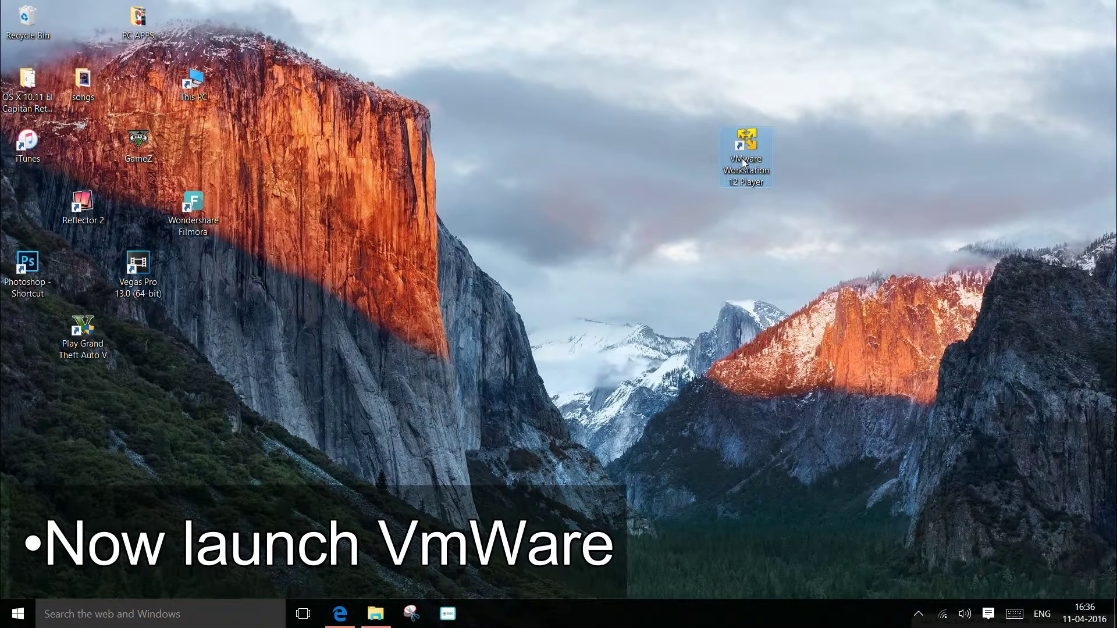
double_click(743, 163)
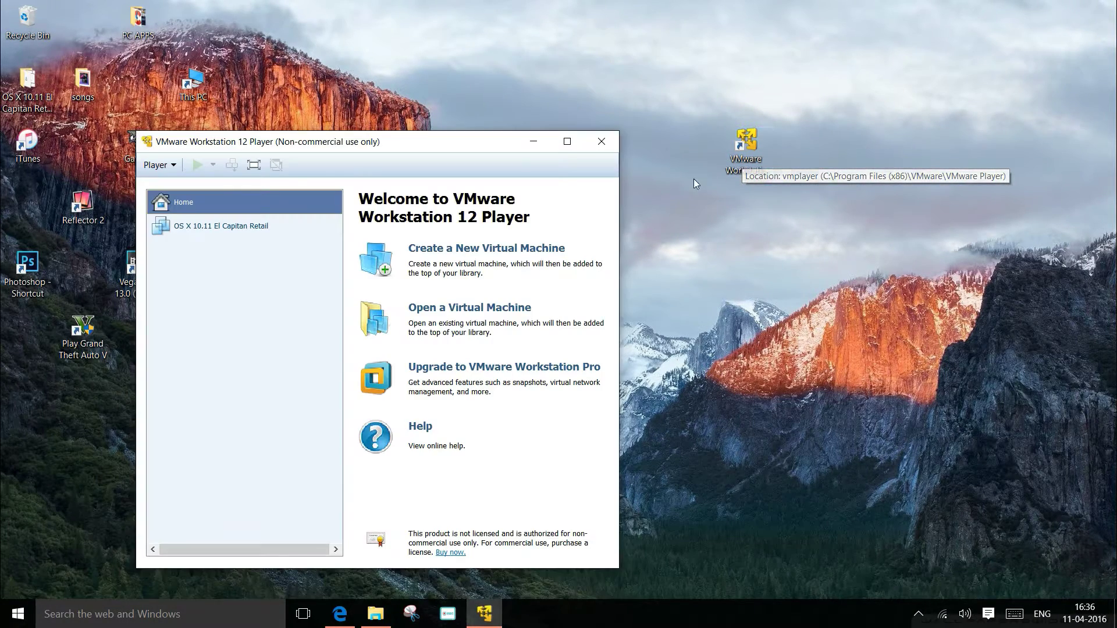
left_click(256, 224)
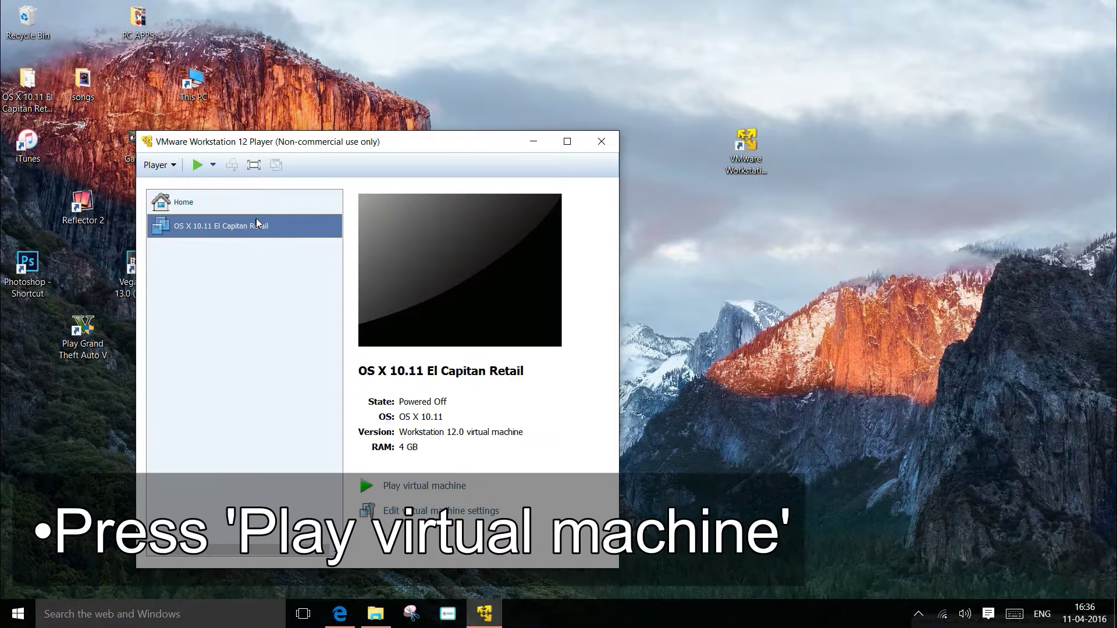
left_click(405, 483)
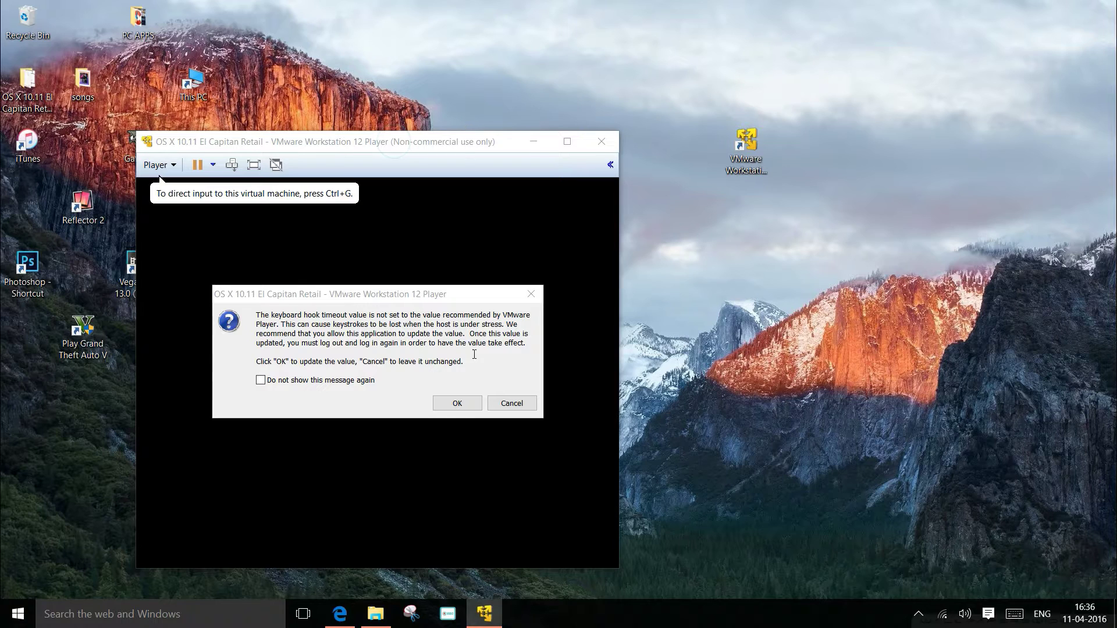
left_click(457, 404)
left_click_drag(453, 141, 515, 88)
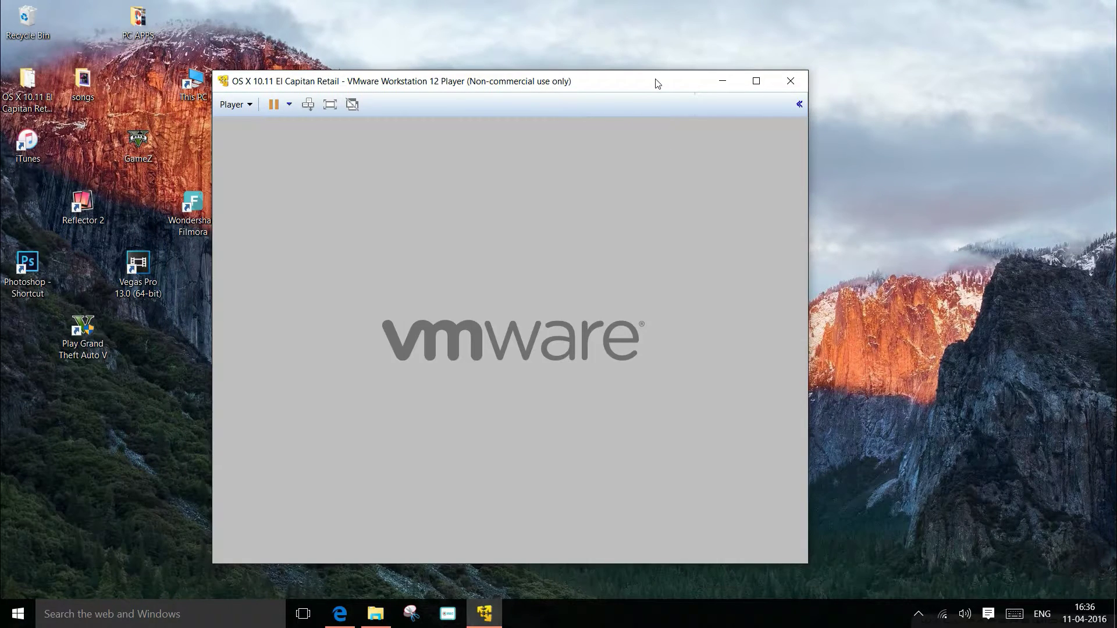
left_click(678, 209)
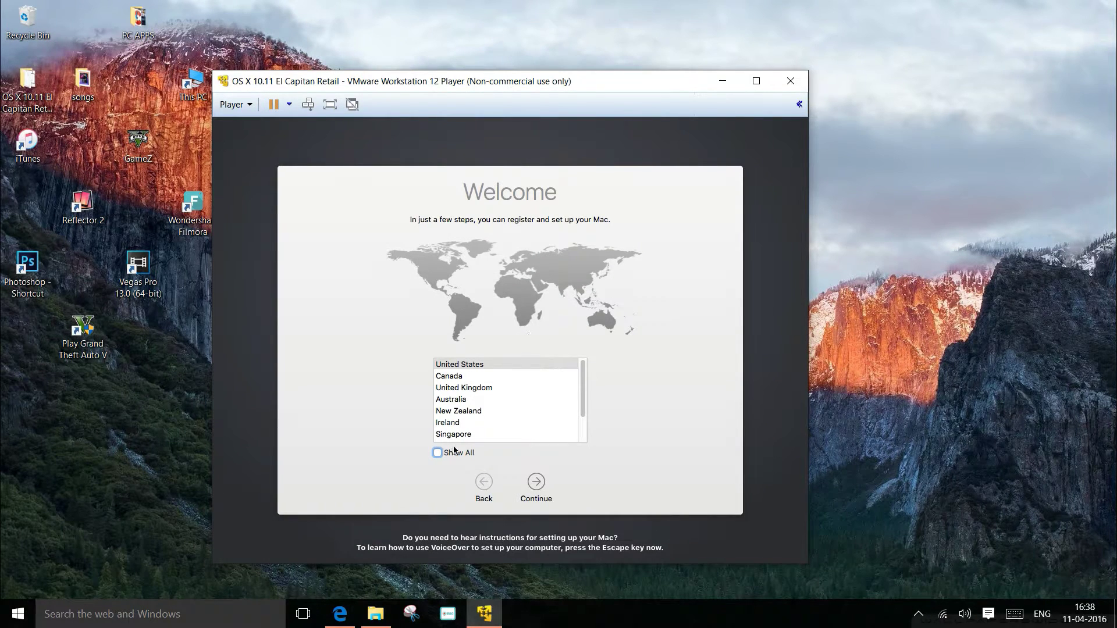
Step: Choose United States as the country, transfer no information to this Mac, and continue to the Apple ID sign-in
left_click(467, 366)
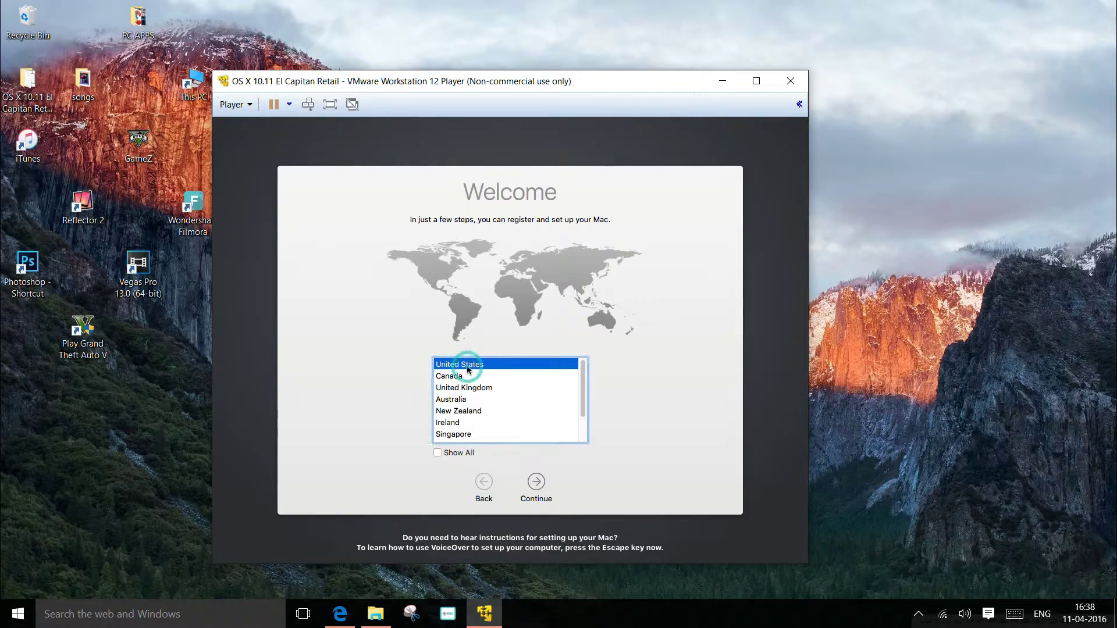
left_click(536, 482)
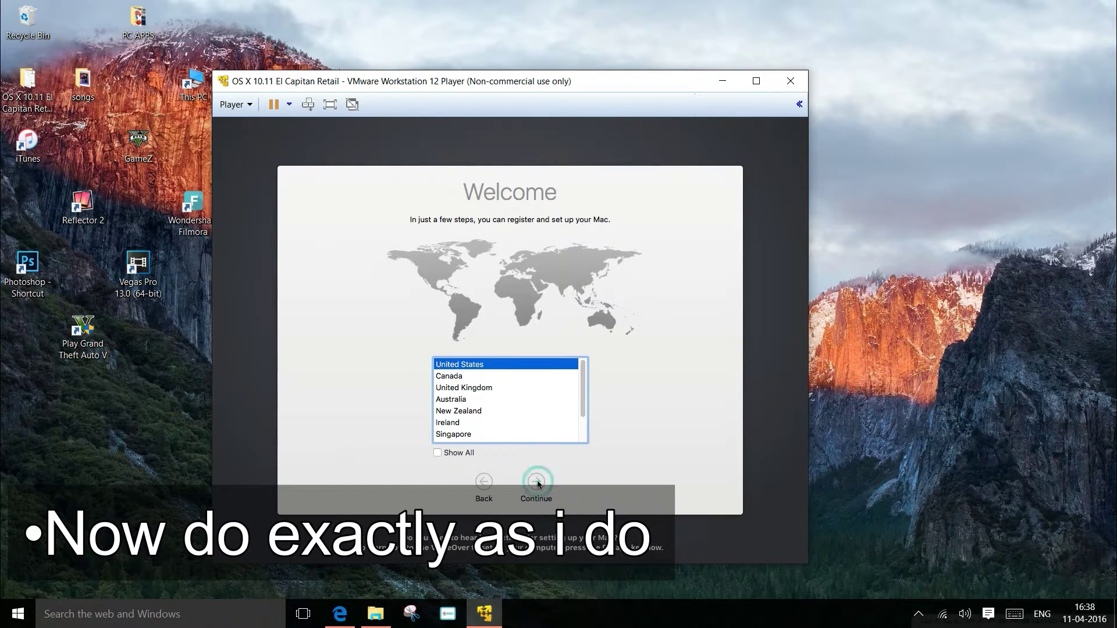
left_click(535, 482)
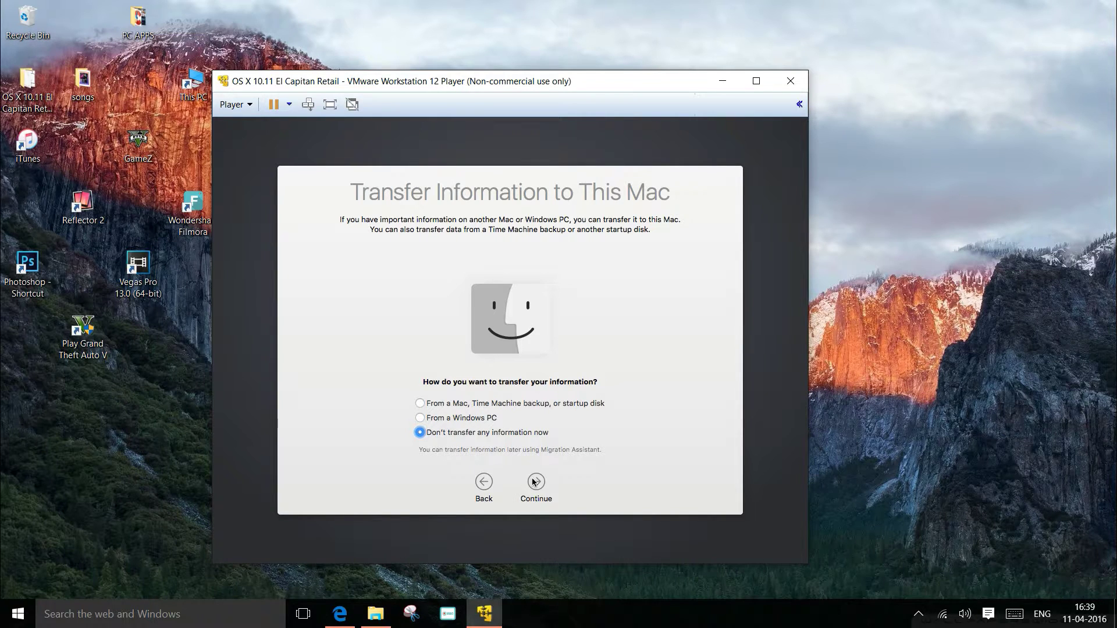
left_click(533, 482)
left_click(536, 481)
left_click(572, 230)
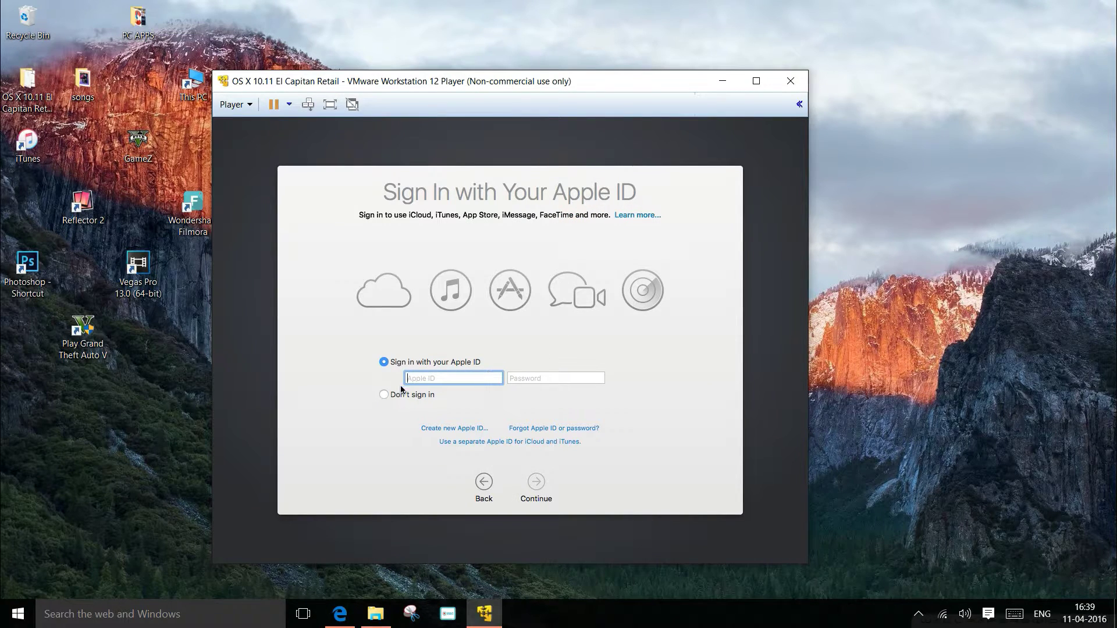
Step: Skip signing in with an Apple ID and agree to the OS X Software License Agreement
left_click(391, 396)
left_click(535, 481)
left_click(583, 232)
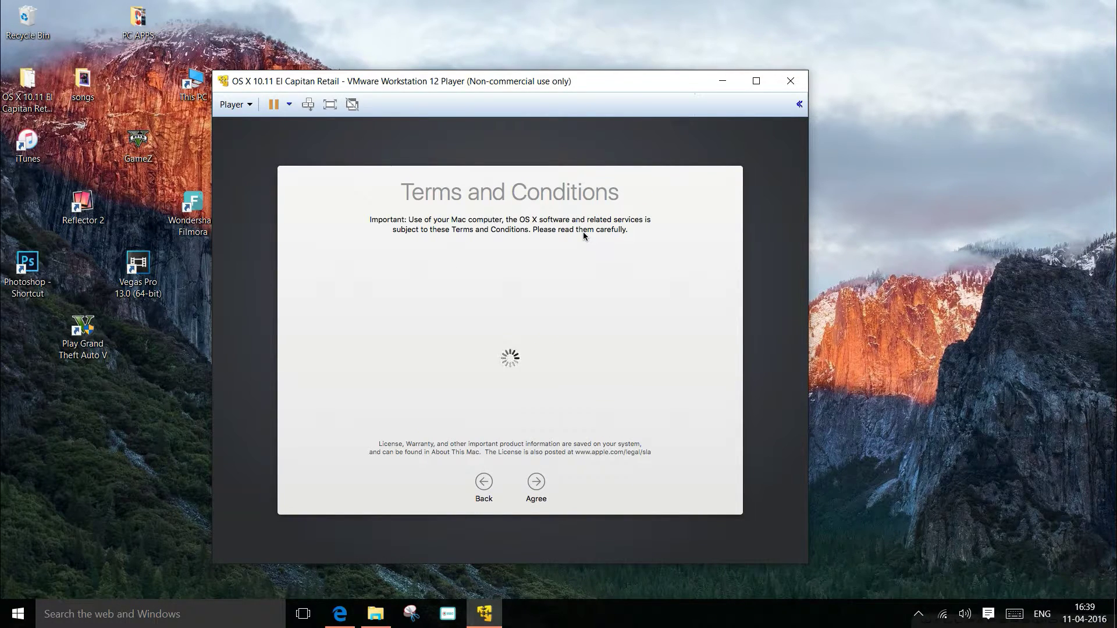
left_click(542, 483)
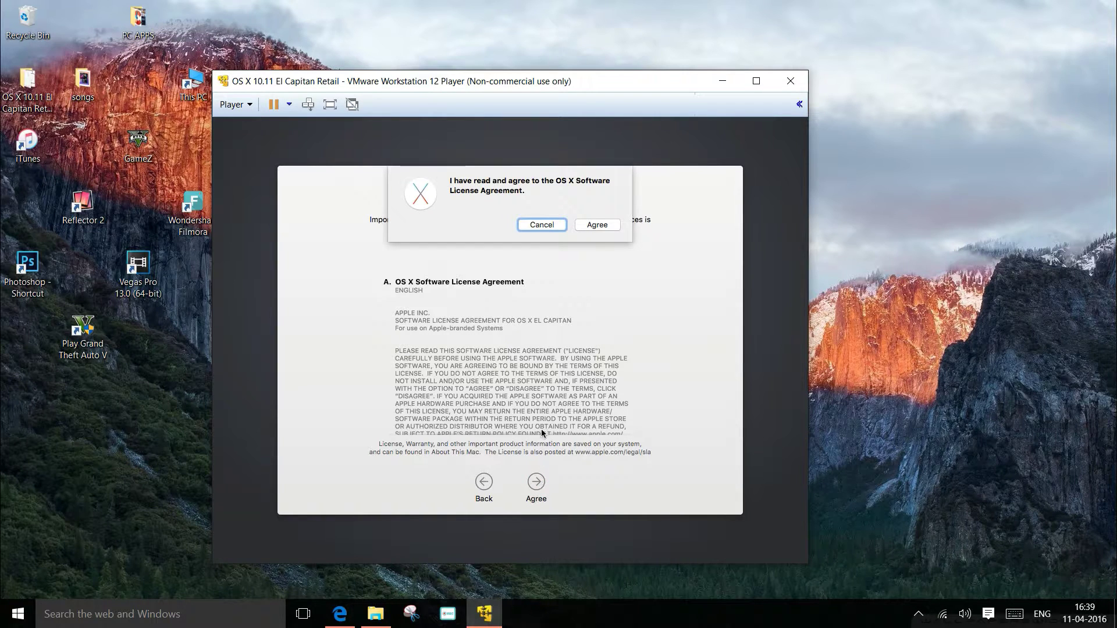
left_click(596, 226)
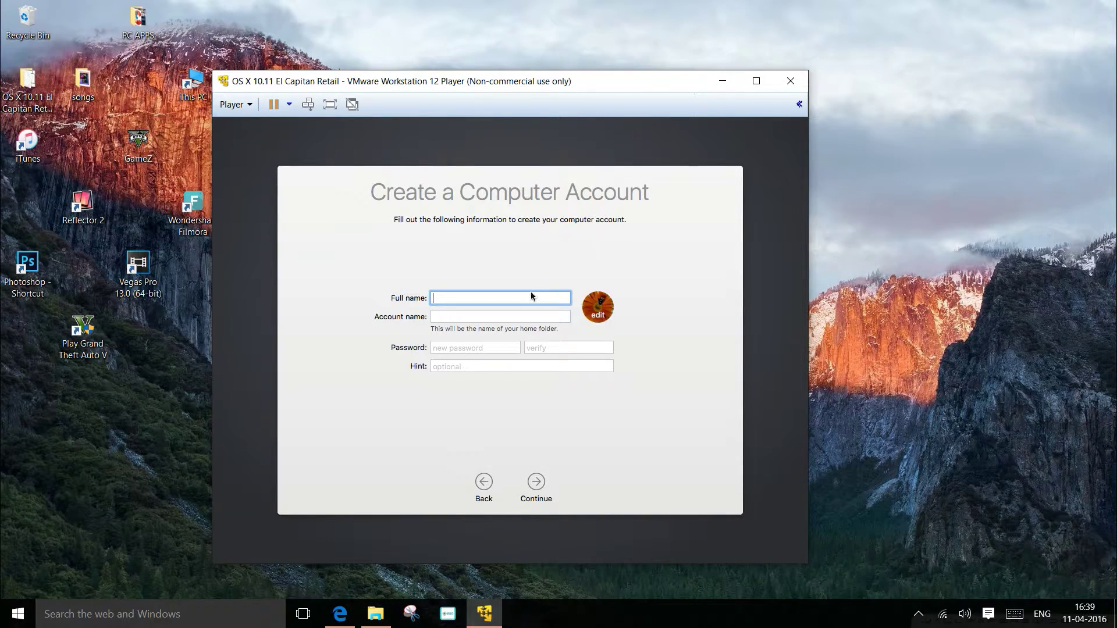
Step: Set both the full name and the account name of the computer account to TechReviews
type("T")
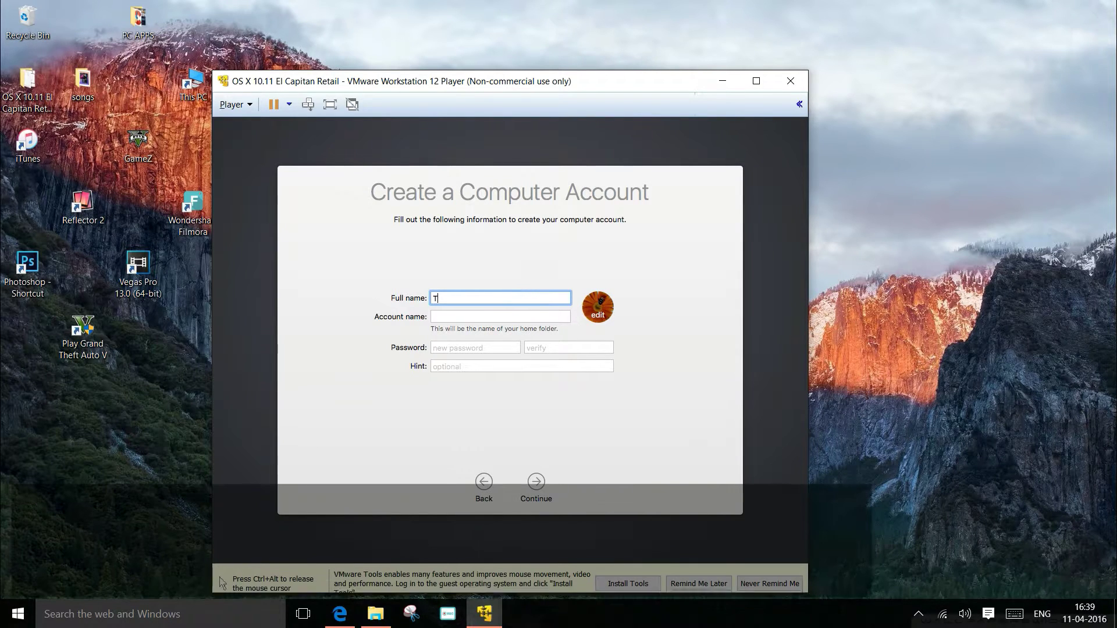
type("echReviews")
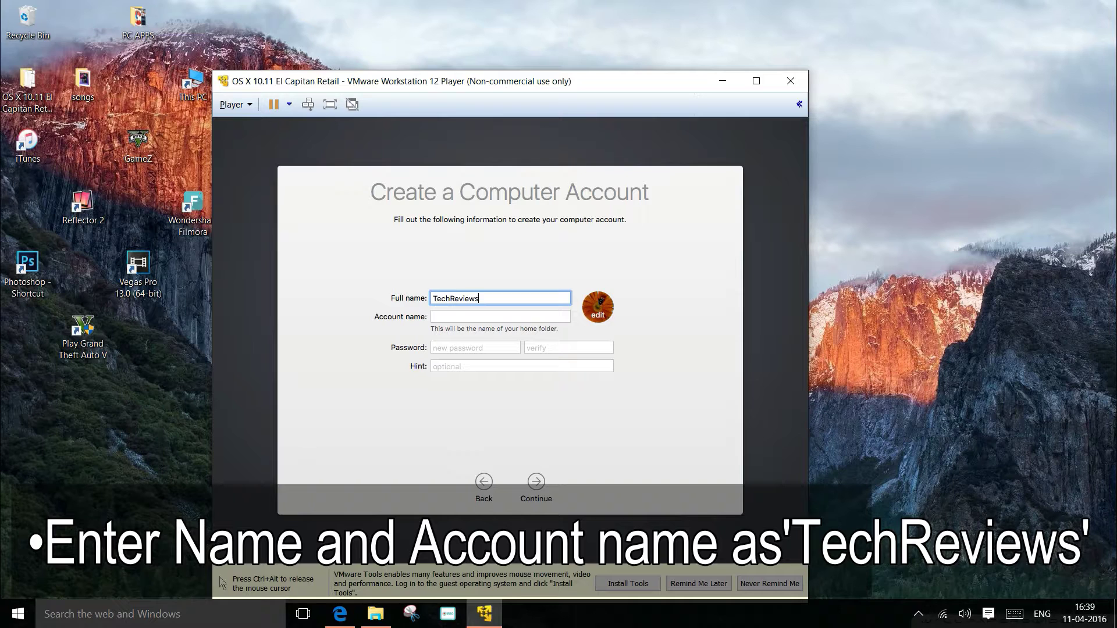
left_click(461, 315)
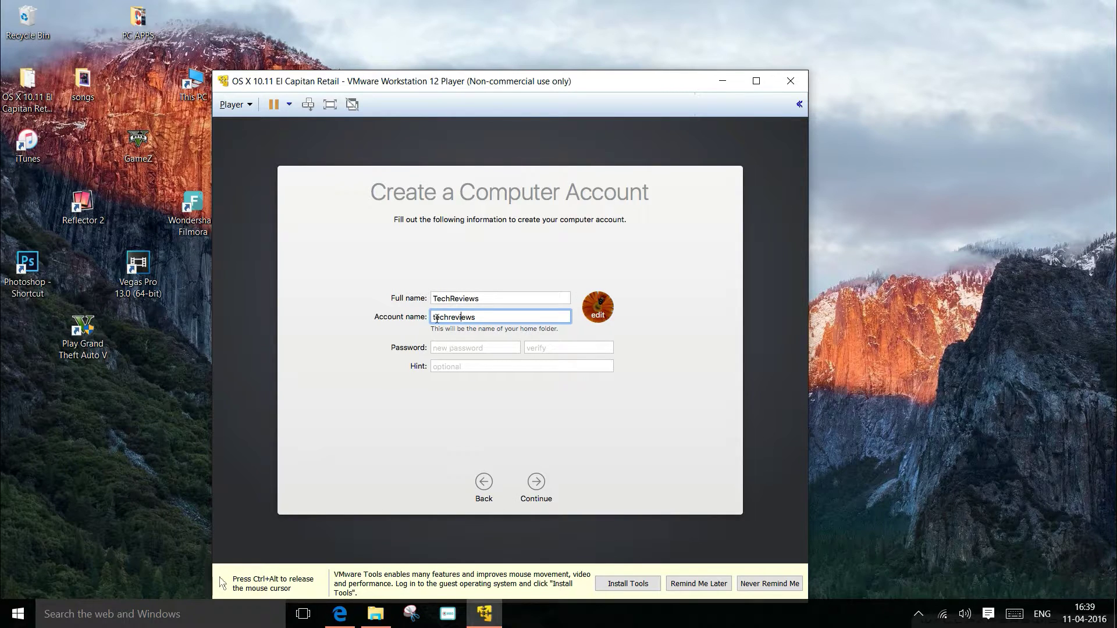
left_click(436, 317)
key("BackSpace")
type("T")
left_click(453, 320)
key("Delete")
type("R")
Step: Enter and verify the account password, add a password hint, and create the computer account
left_click(442, 349)
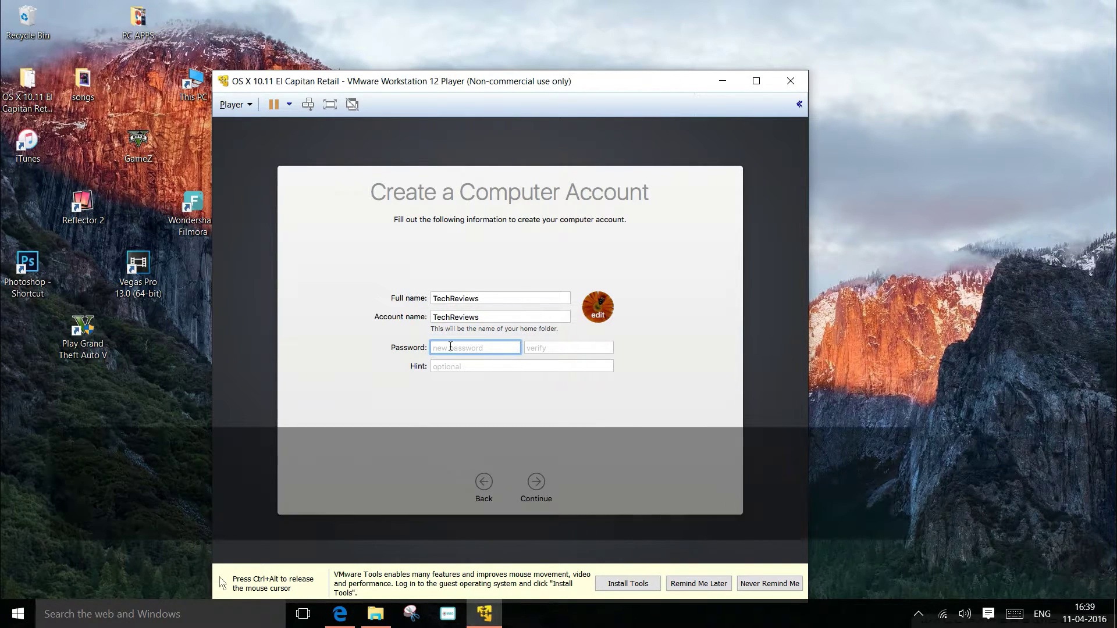
type("1")
key("Tab")
type("1")
left_click(518, 369)
type("one")
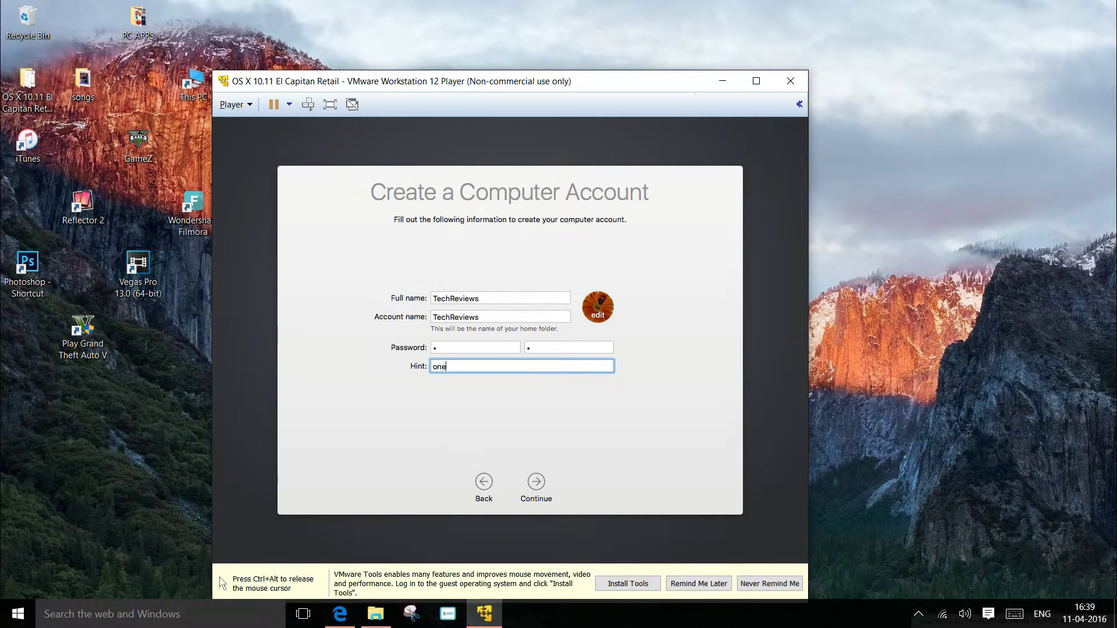
left_click(536, 483)
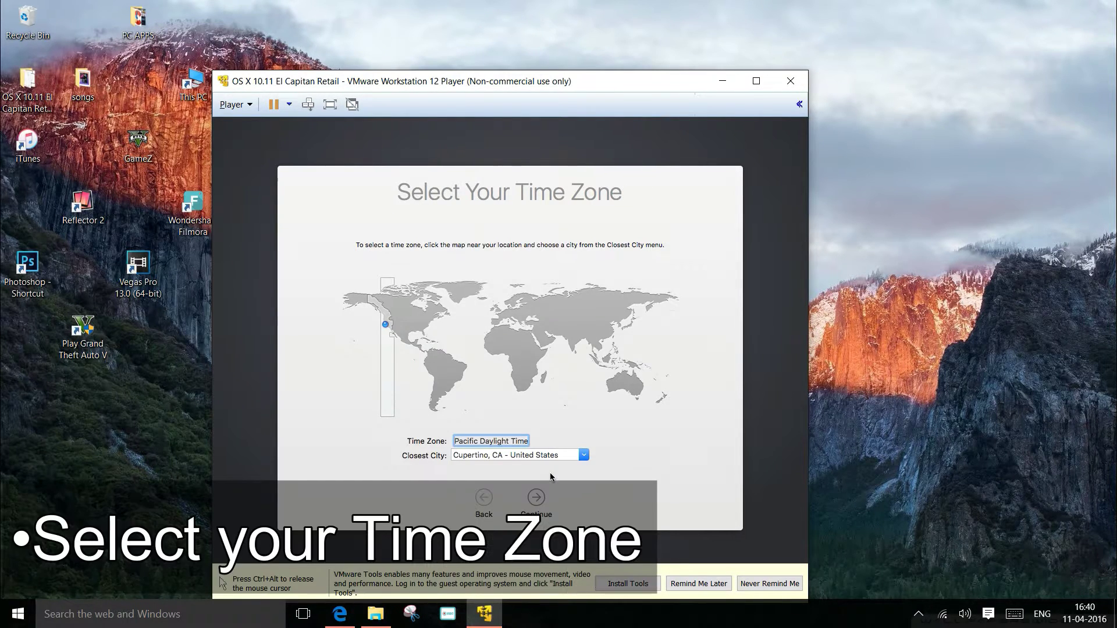
Step: Pick India on the time zone map, turn off sending diagnostics and usage data to Apple, and finish the Mac setup
left_click(574, 346)
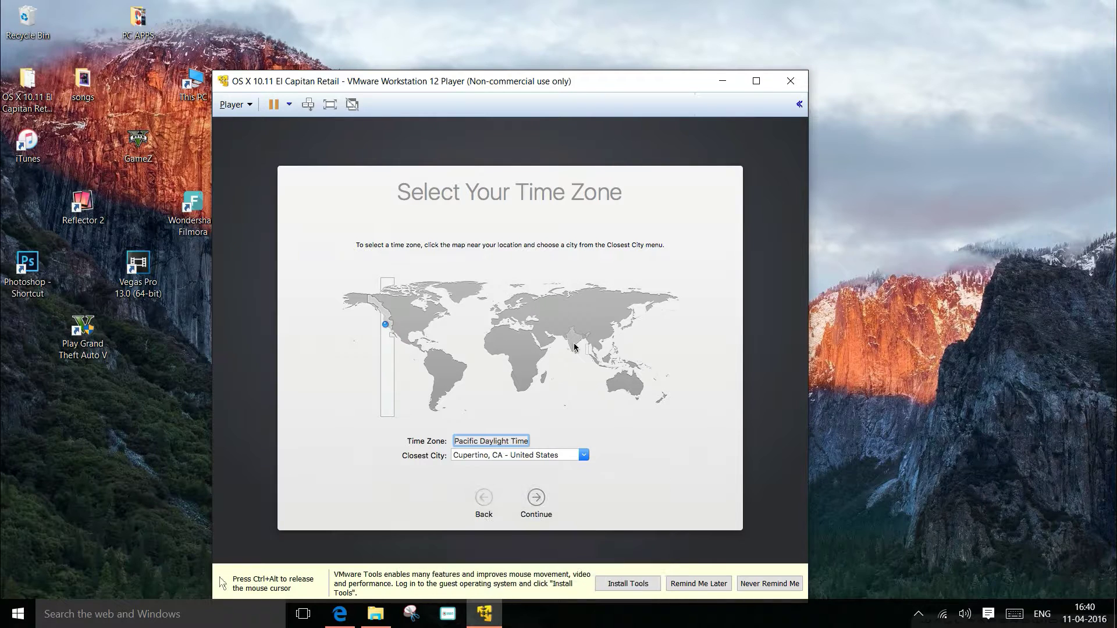
left_click(537, 505)
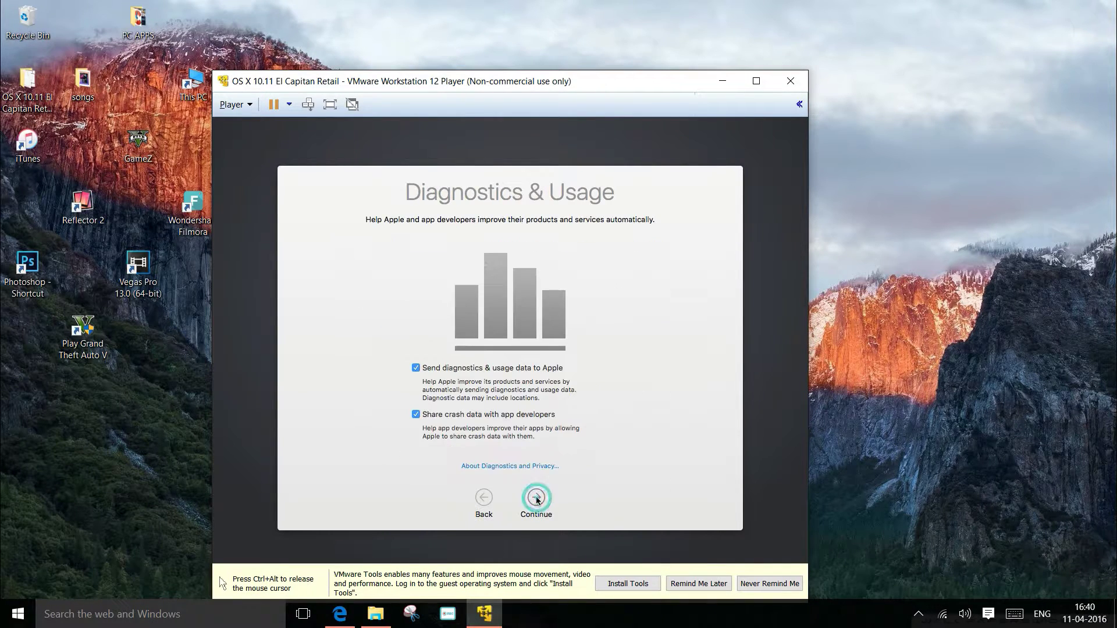
left_click(427, 372)
left_click(531, 500)
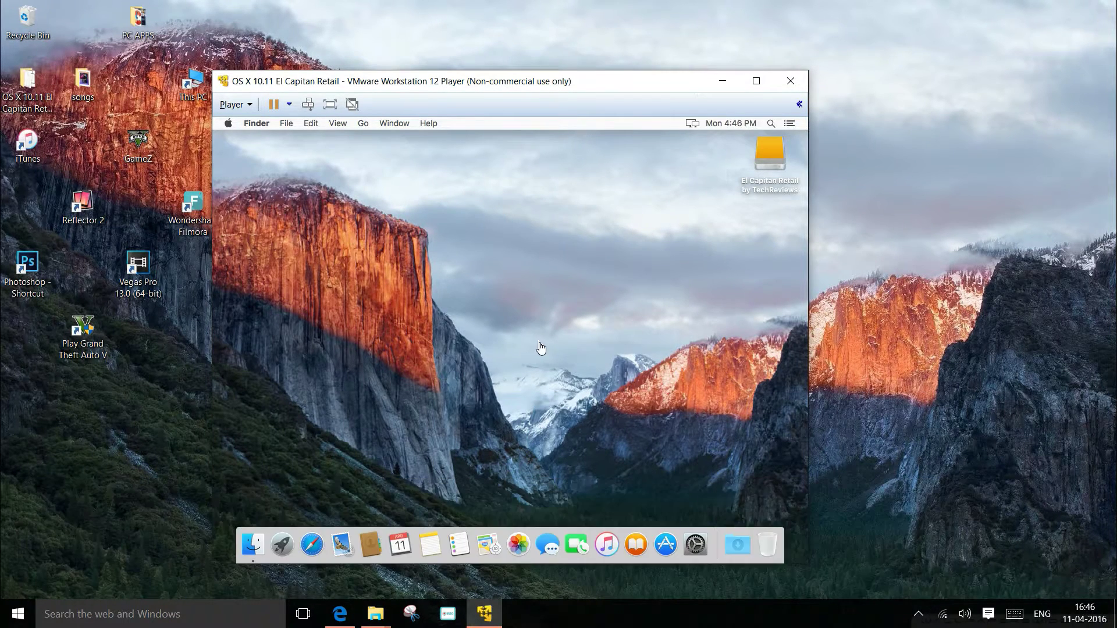
Step: In the virtual machine's CD/DVD (SATA) settings, mark the drive as connected and make it use an ISO image file
left_click(235, 106)
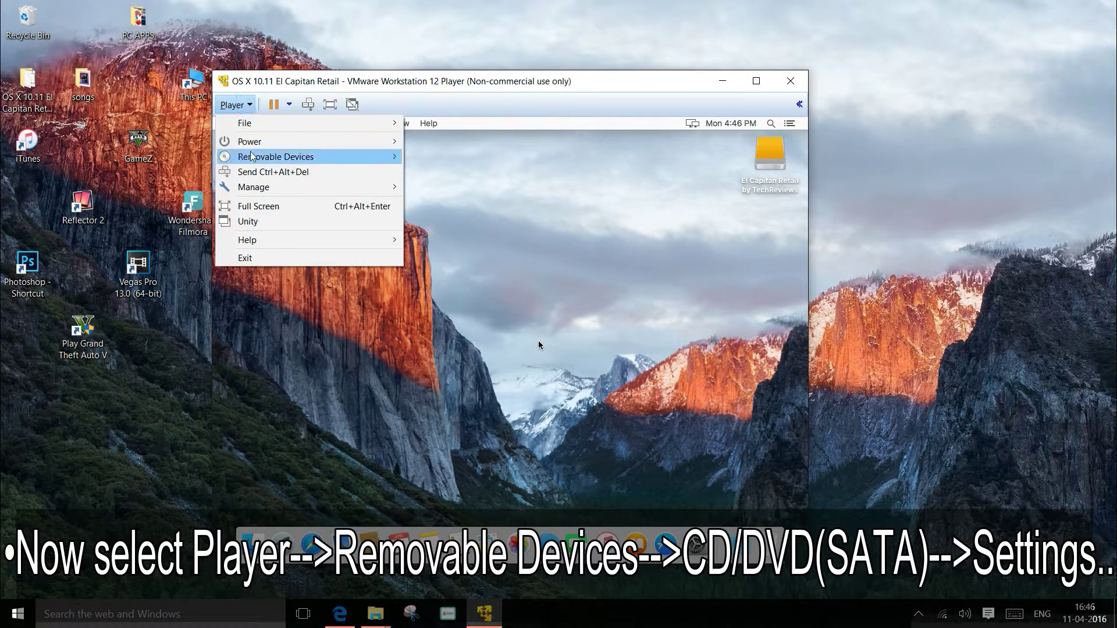
mouse_move(252, 160)
mouse_move(87, 156)
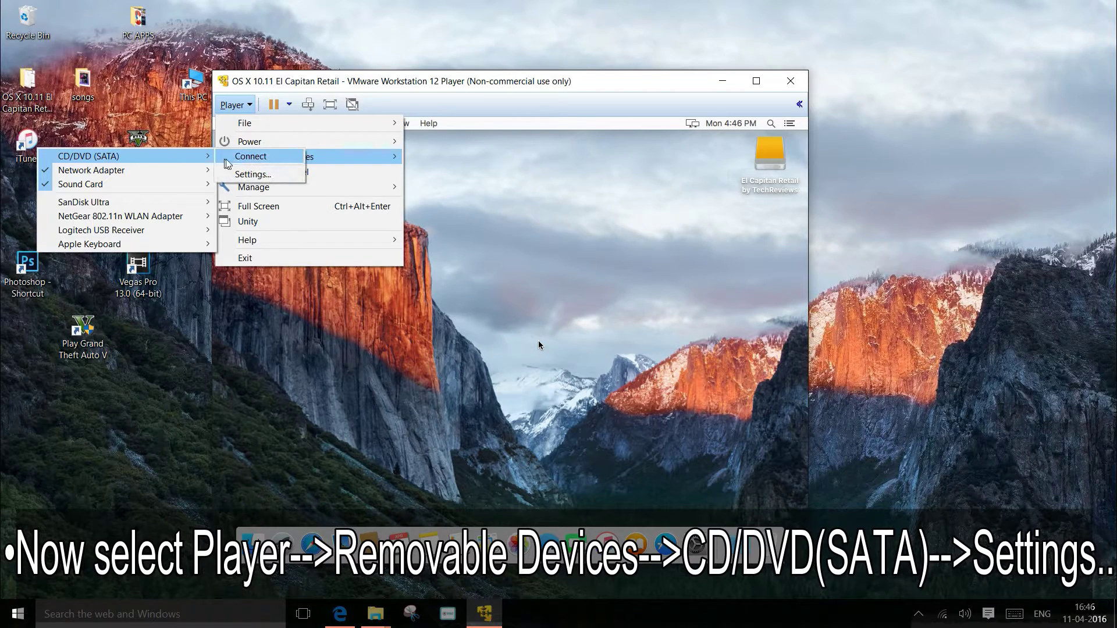
left_click(246, 173)
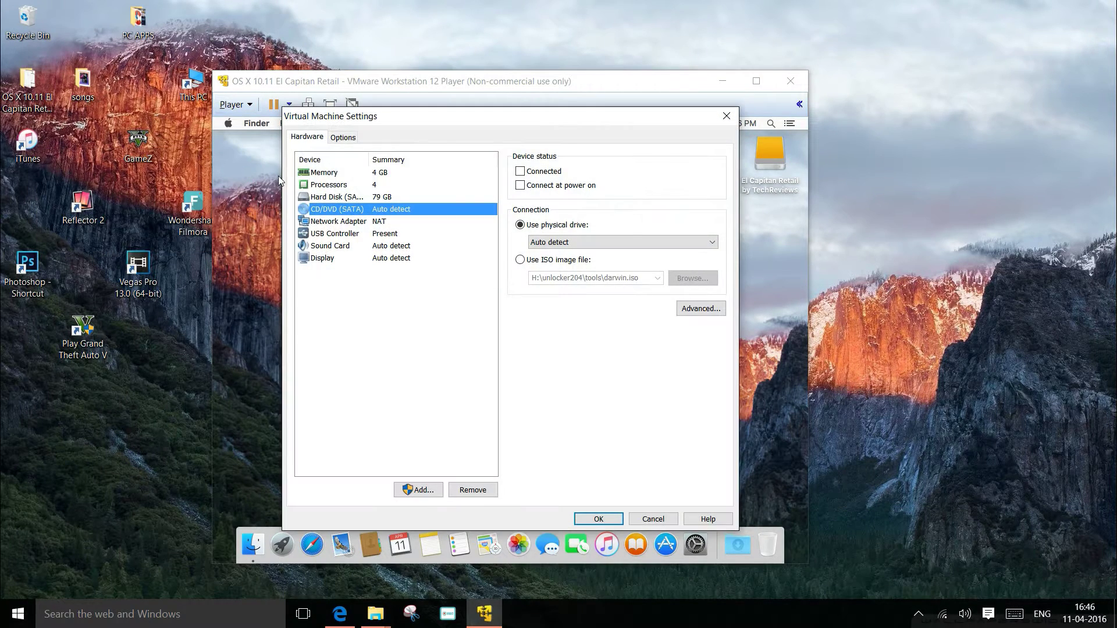
left_click(520, 172)
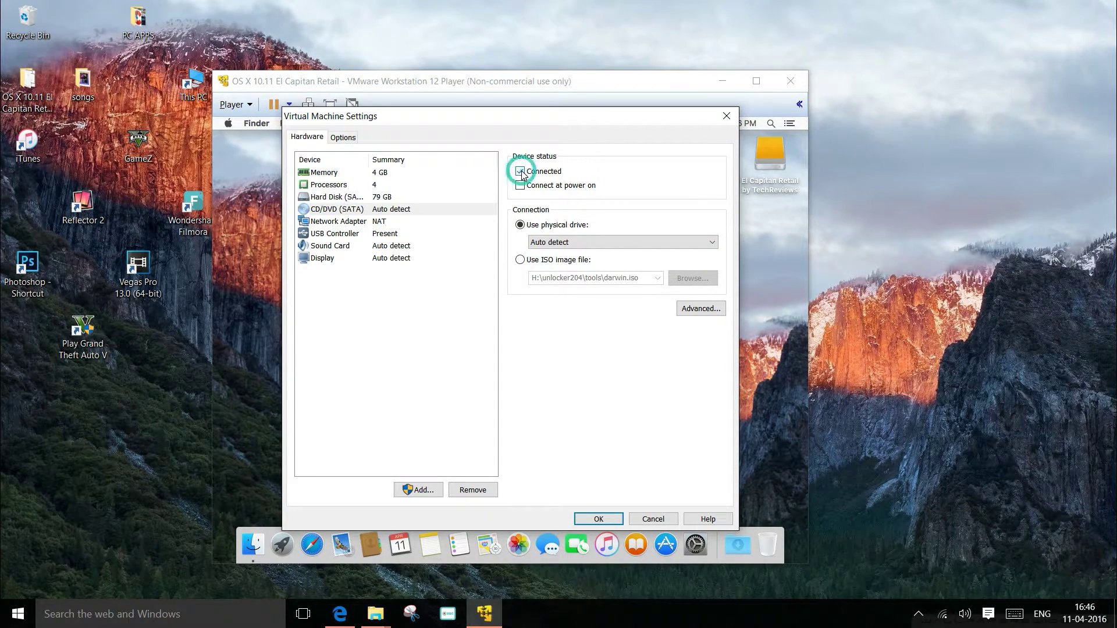
left_click(523, 259)
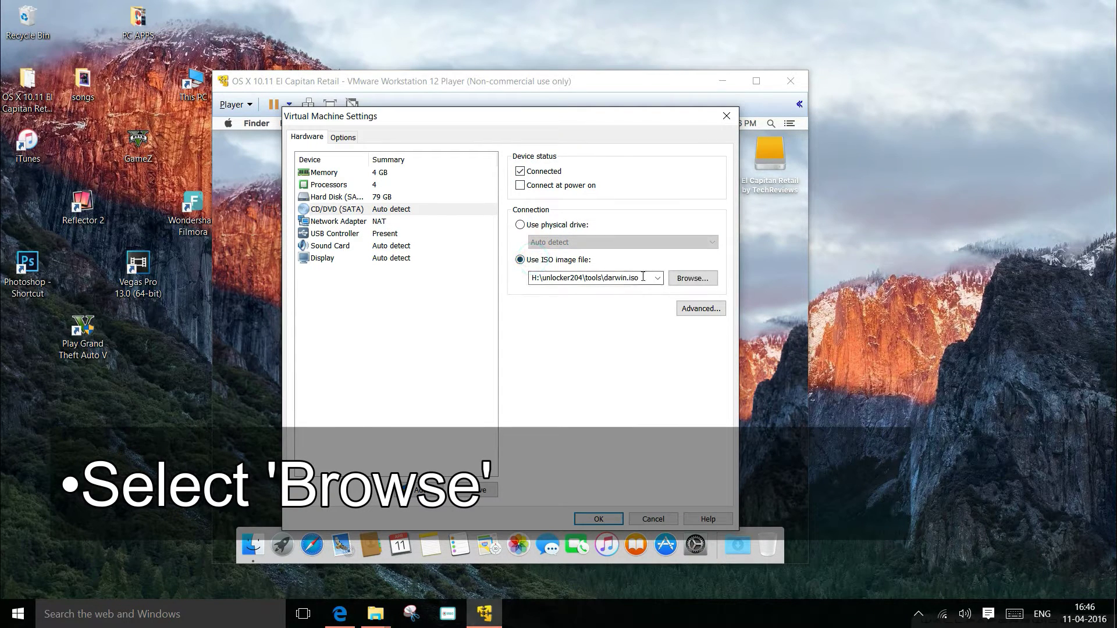
Step: Choose the darwin ISO from the unlocker204\tools folder on My Stuff-5 (H:) as the CD/DVD image and apply the settings
left_click(686, 281)
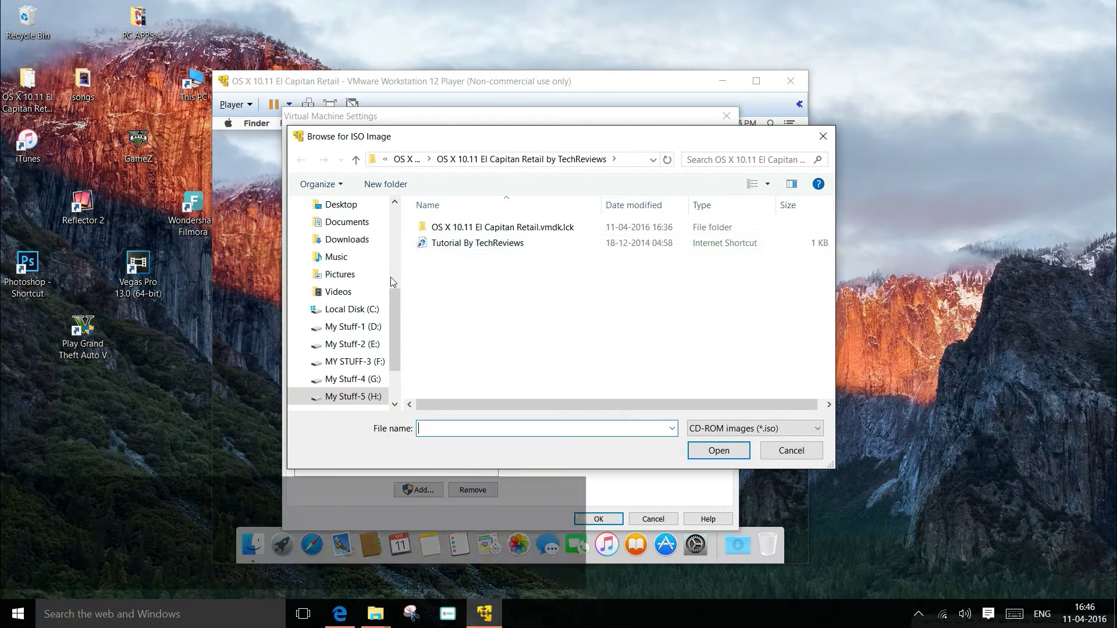
left_click(361, 396)
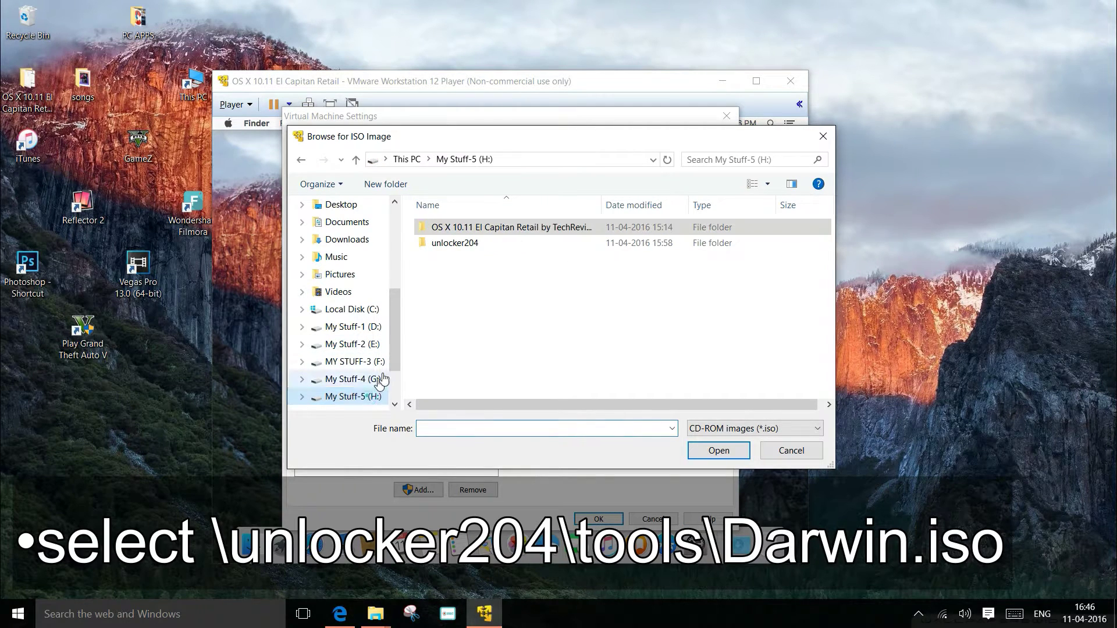
double_click(480, 243)
double_click(456, 259)
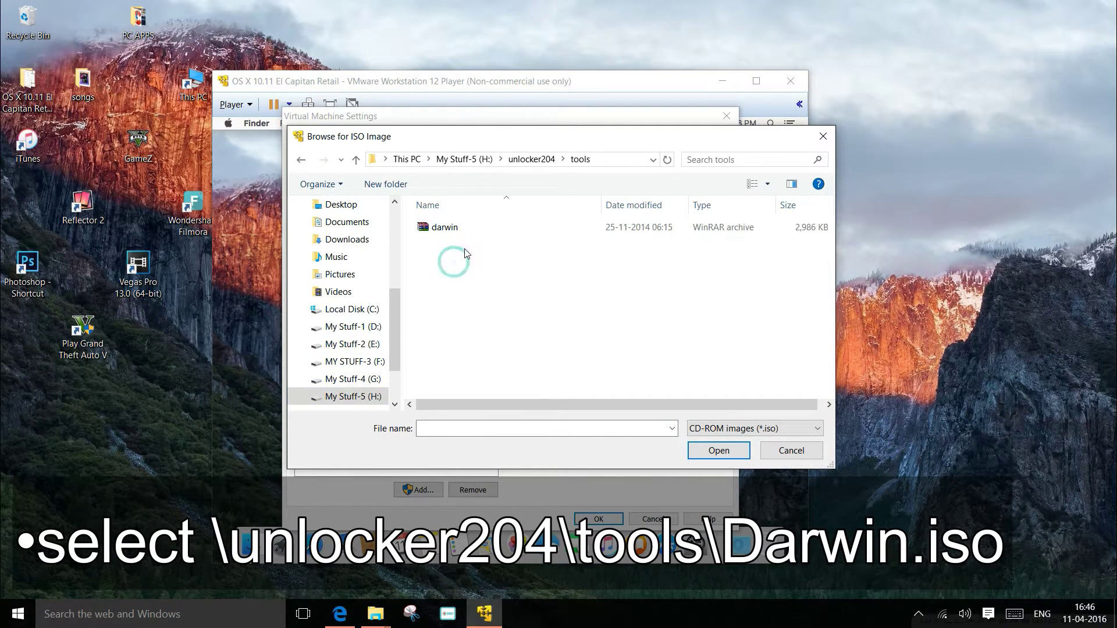
left_click(504, 233)
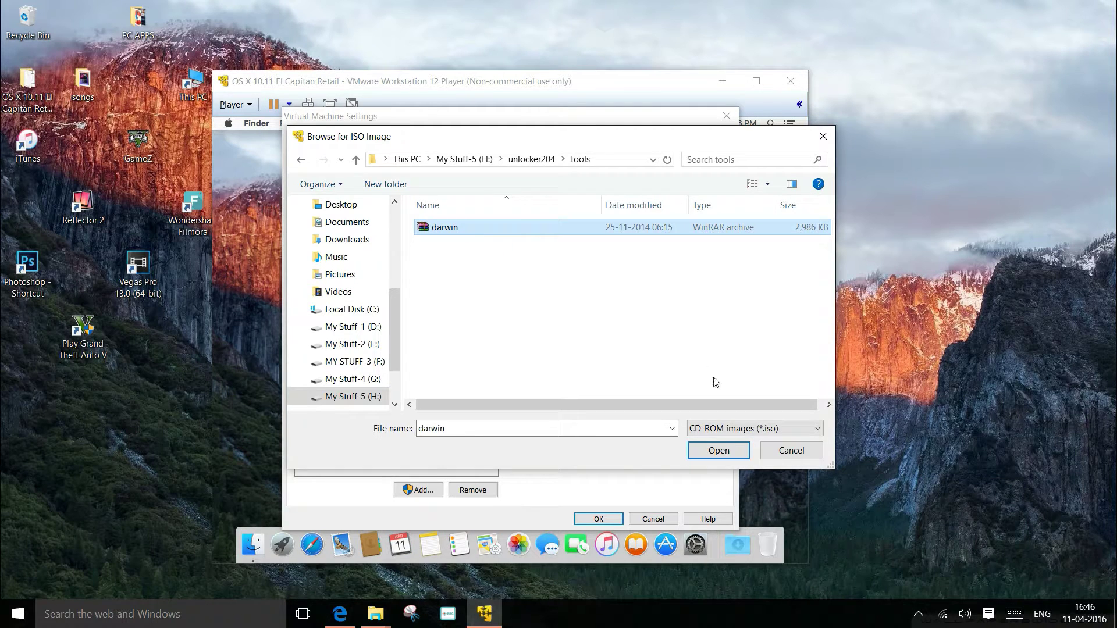
left_click(702, 449)
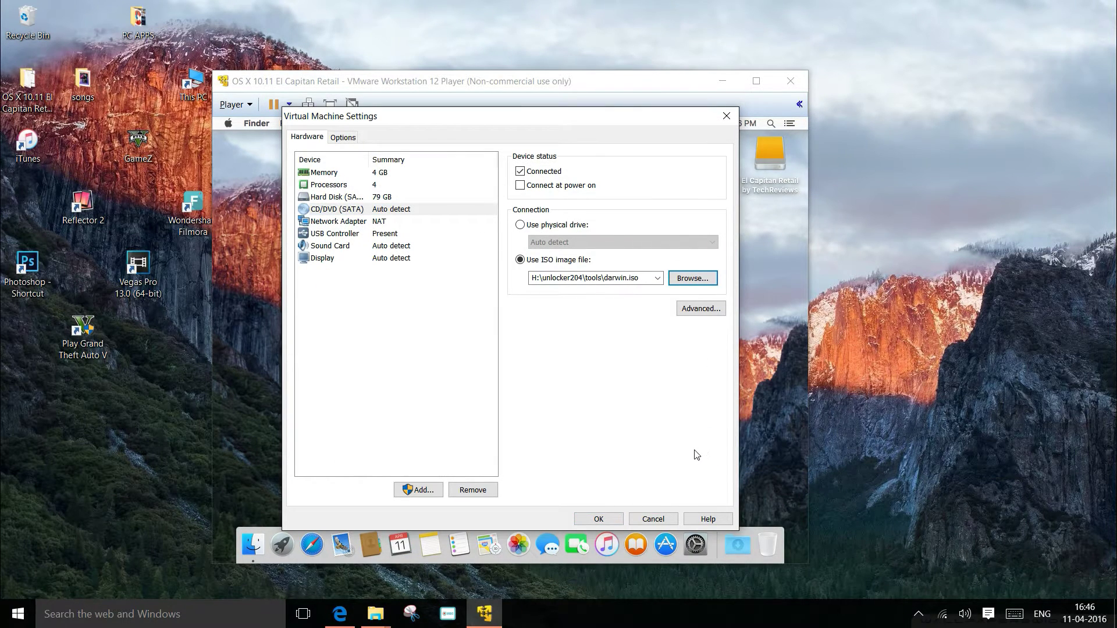
left_click(600, 518)
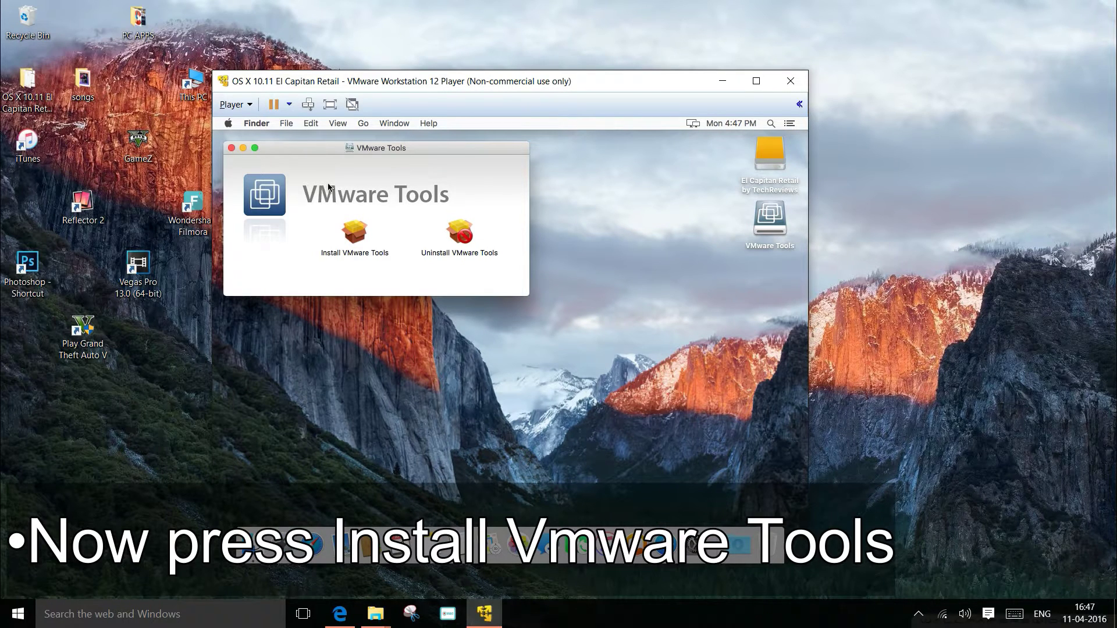
Step: Install VMware Tools on the El Capitan disk, authorizing the installation with the account password, and restart the virtual machine
double_click(356, 238)
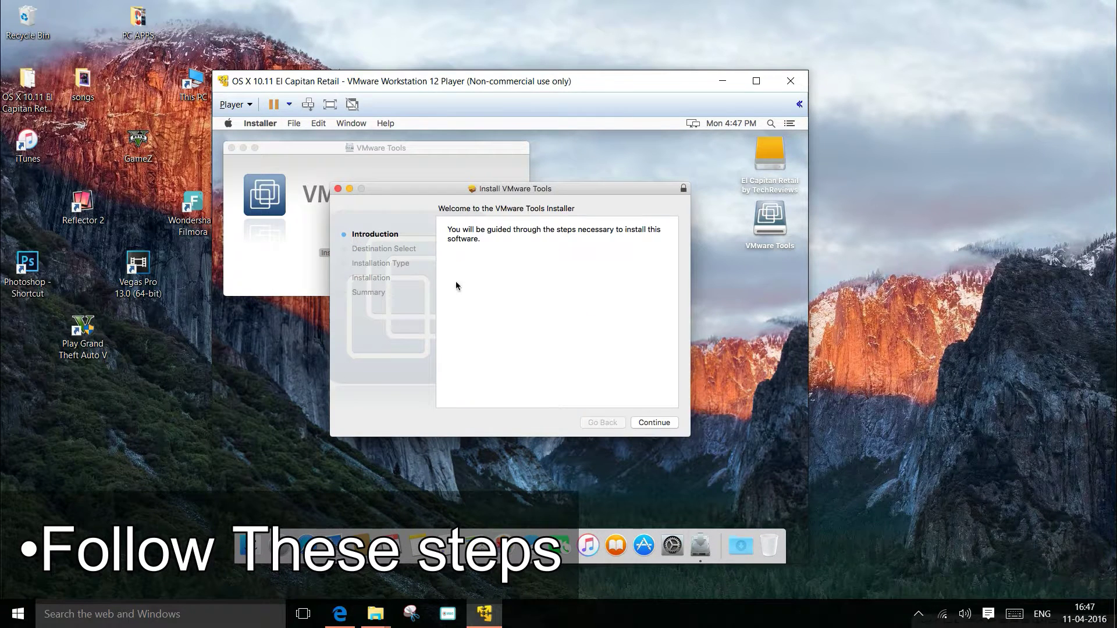
left_click(649, 424)
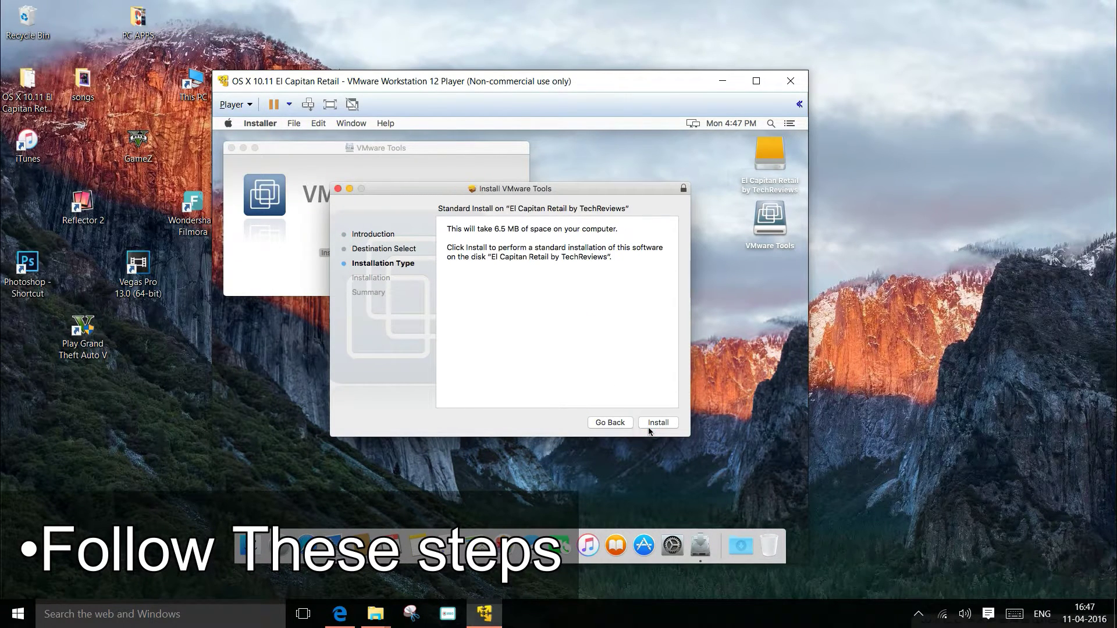
left_click(649, 428)
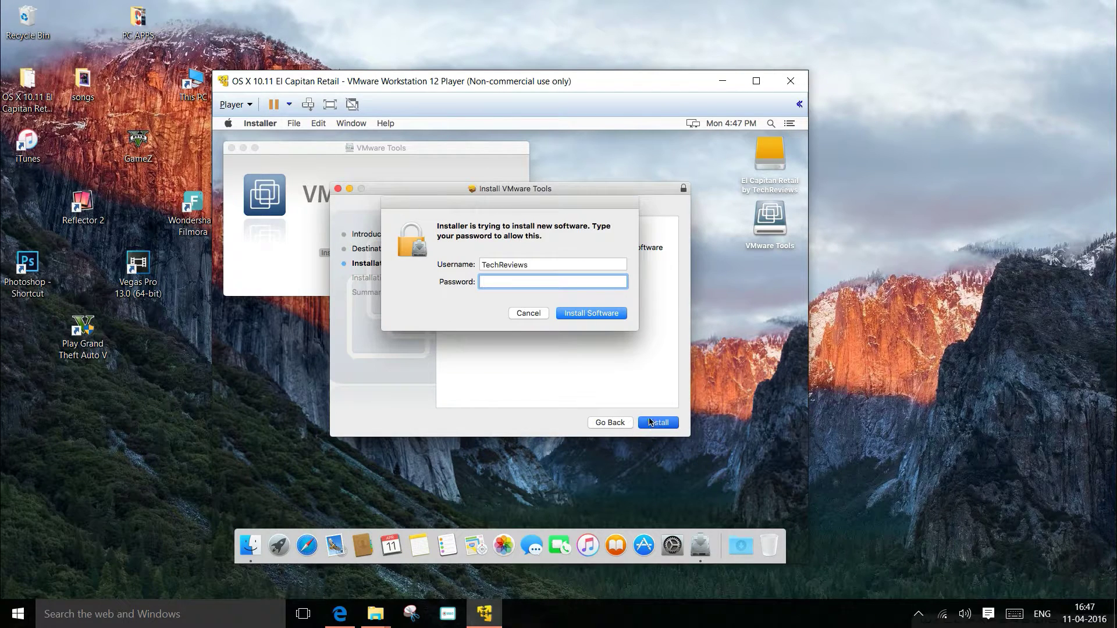
type("1")
left_click(594, 312)
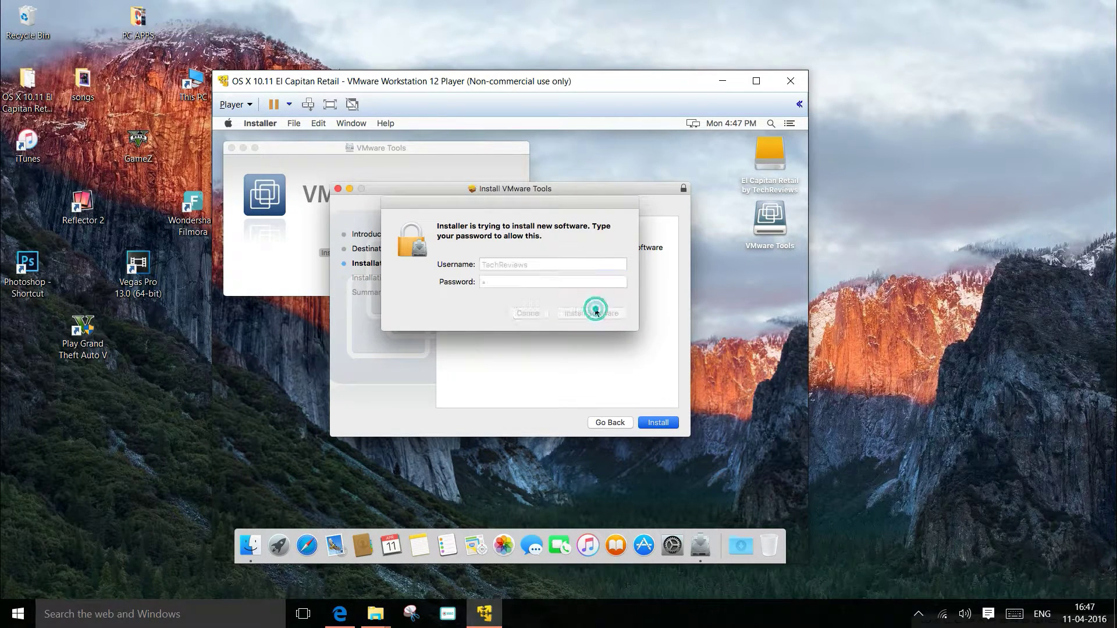
left_click(573, 254)
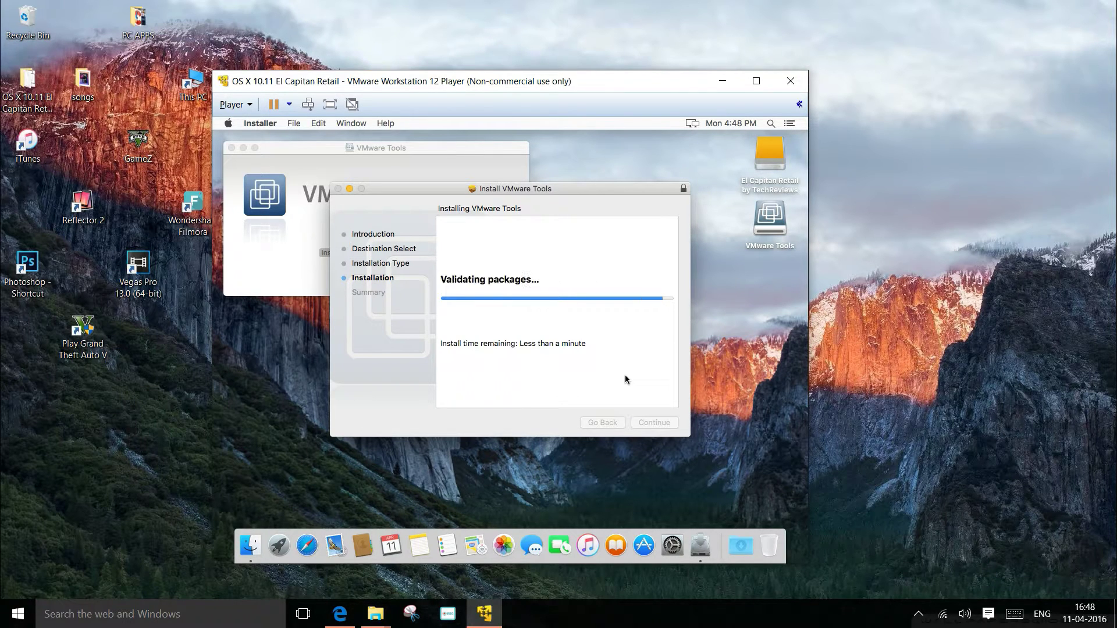
left_click(654, 423)
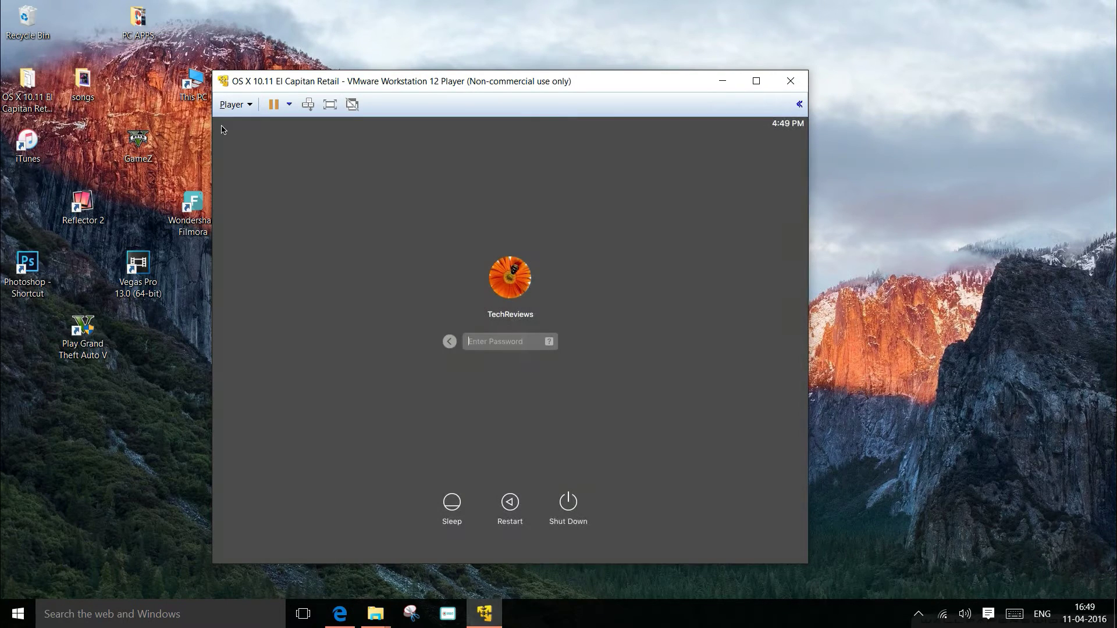
Step: Log in to the TechReviews account with its password and show the virtual machine in full screen
type("1")
left_click(571, 341)
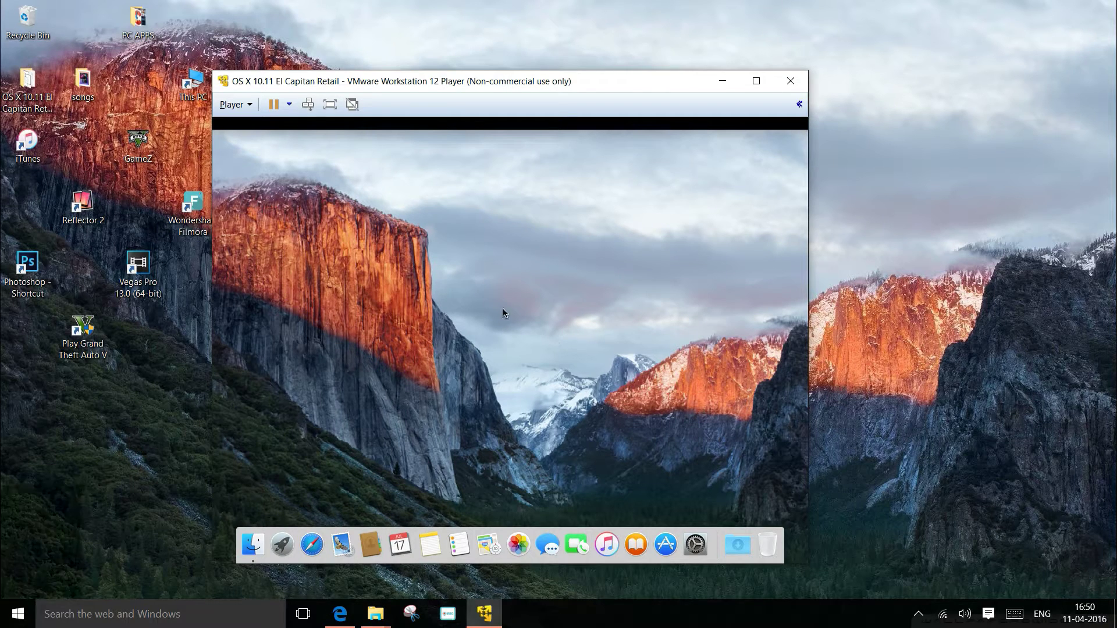
left_click(330, 104)
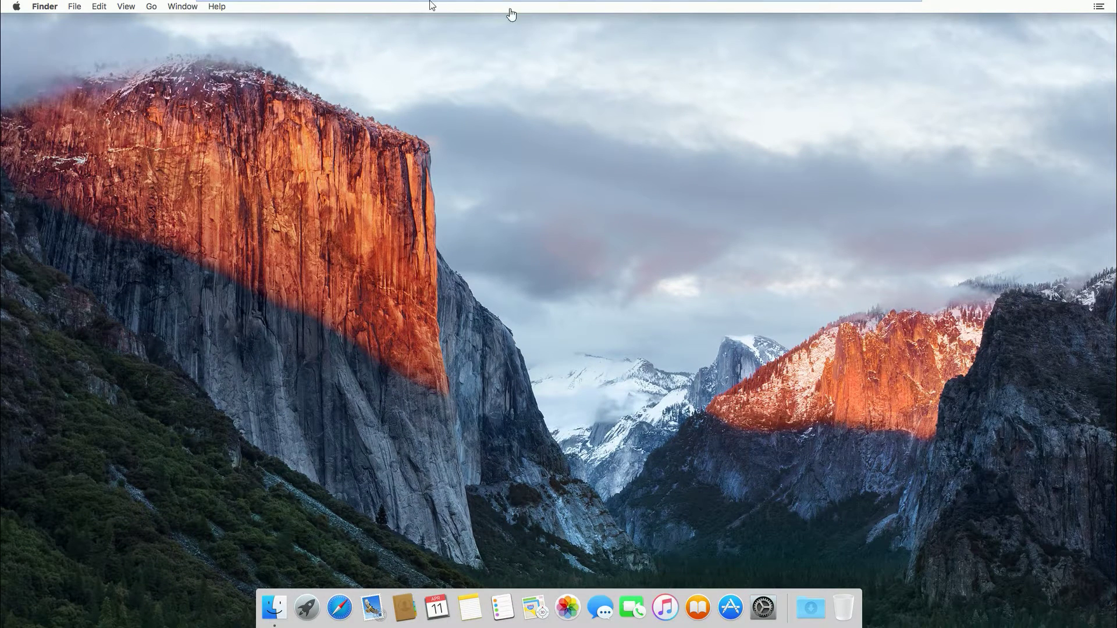
Step: Review the Mac's overview, displays, storage, memory, support and service information in About This Mac, and close it
left_click(25, 10)
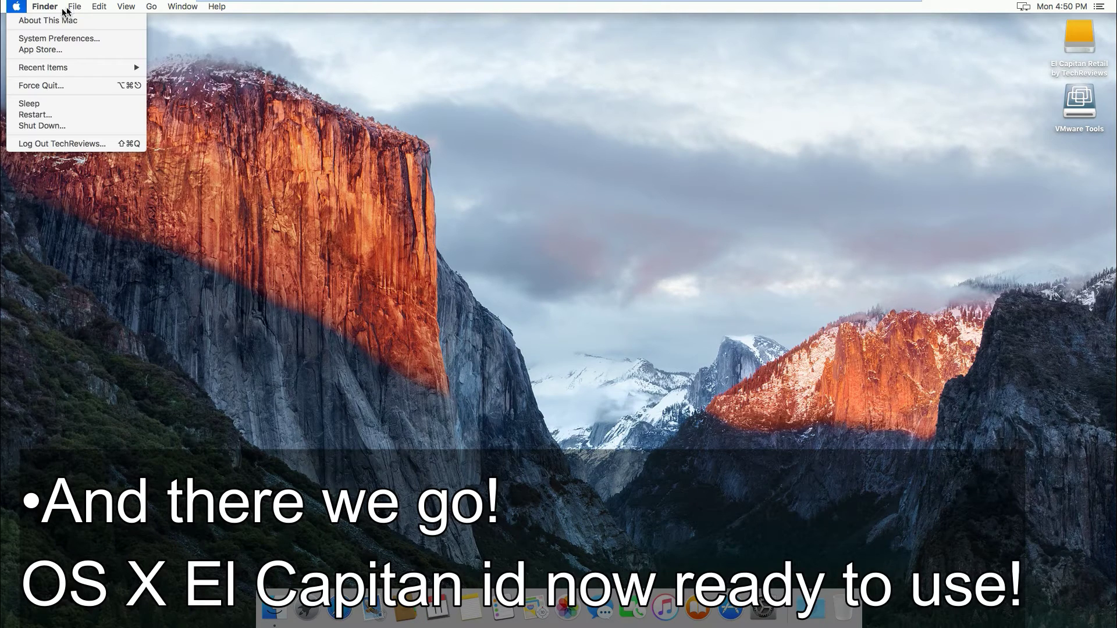
left_click(22, 21)
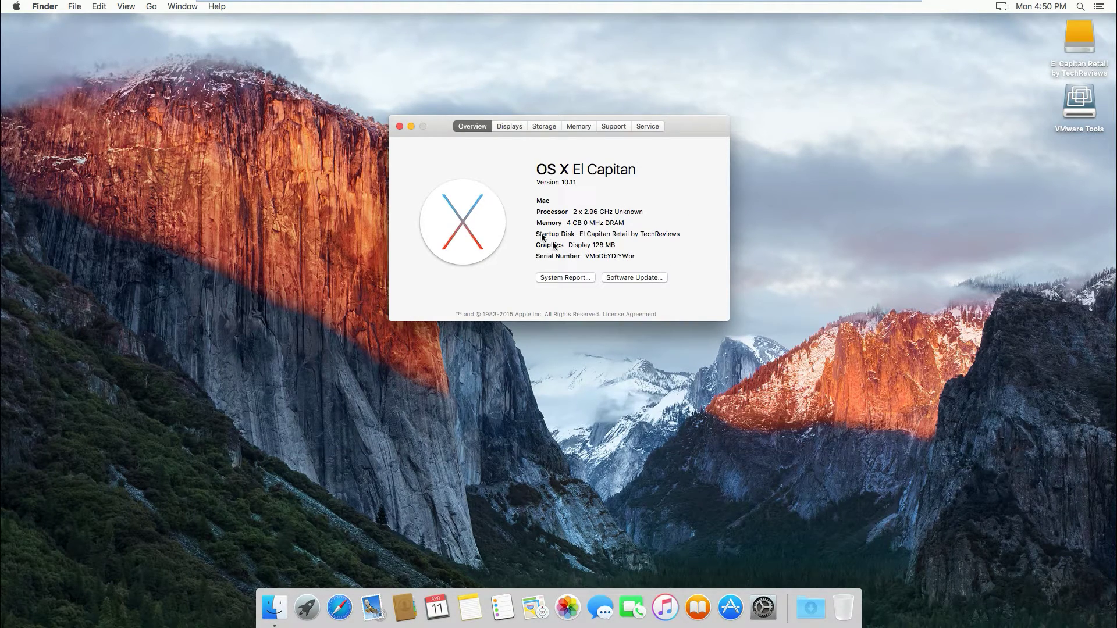
left_click(518, 128)
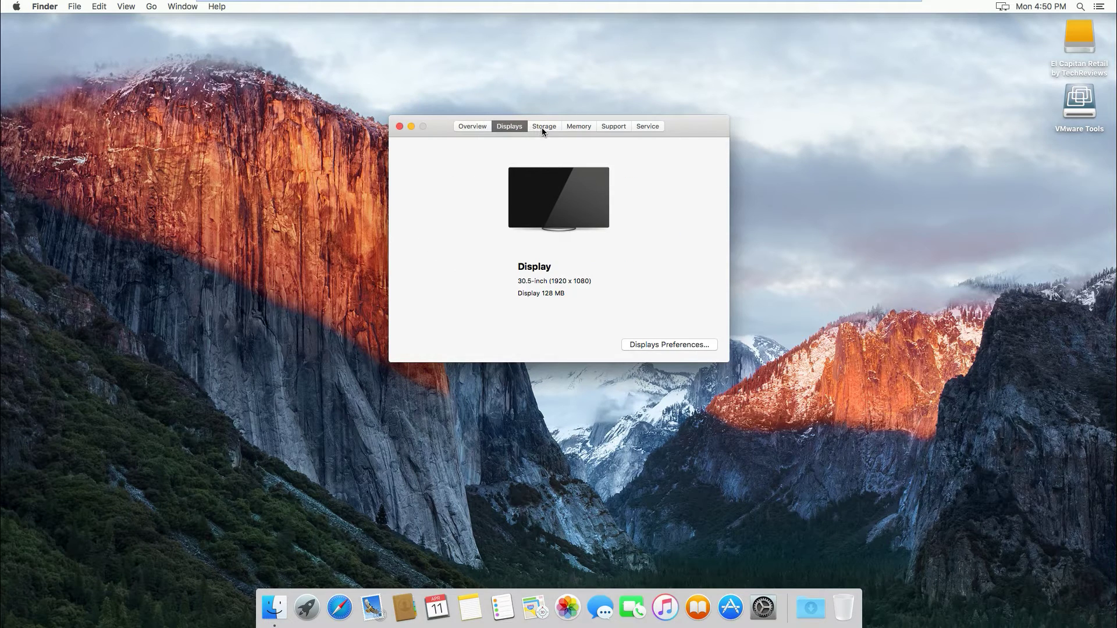
left_click(543, 128)
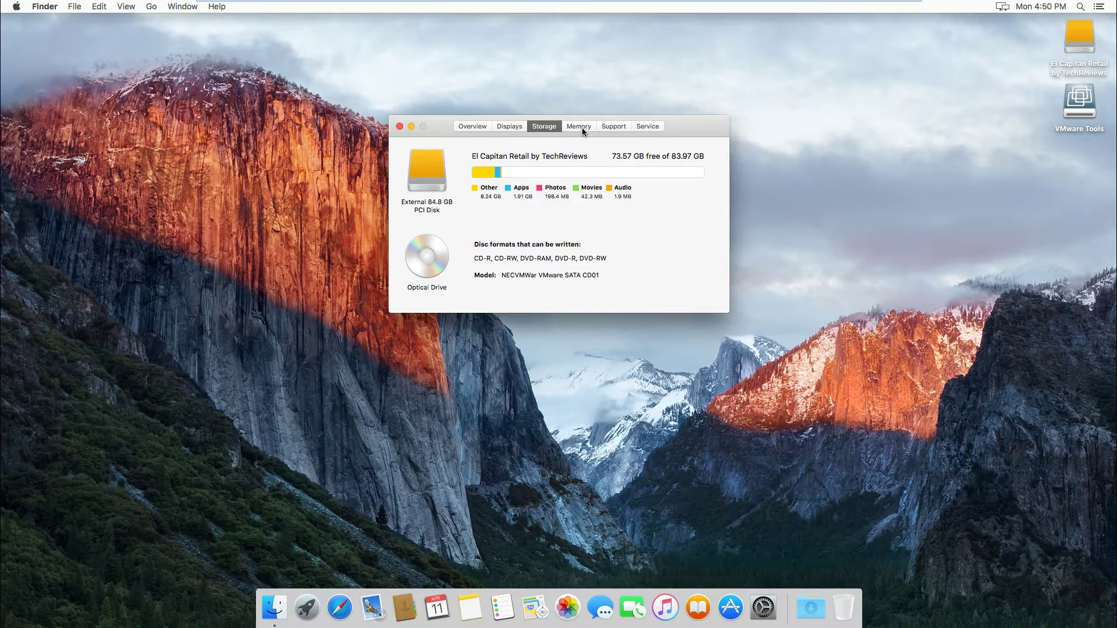
left_click(582, 129)
left_click(614, 127)
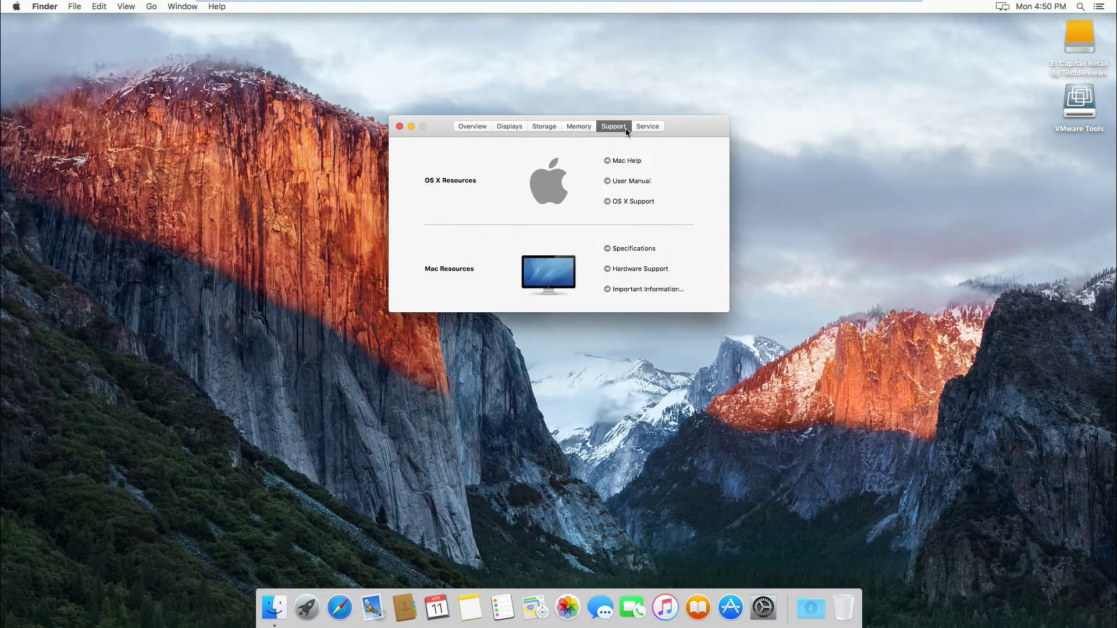
left_click(643, 129)
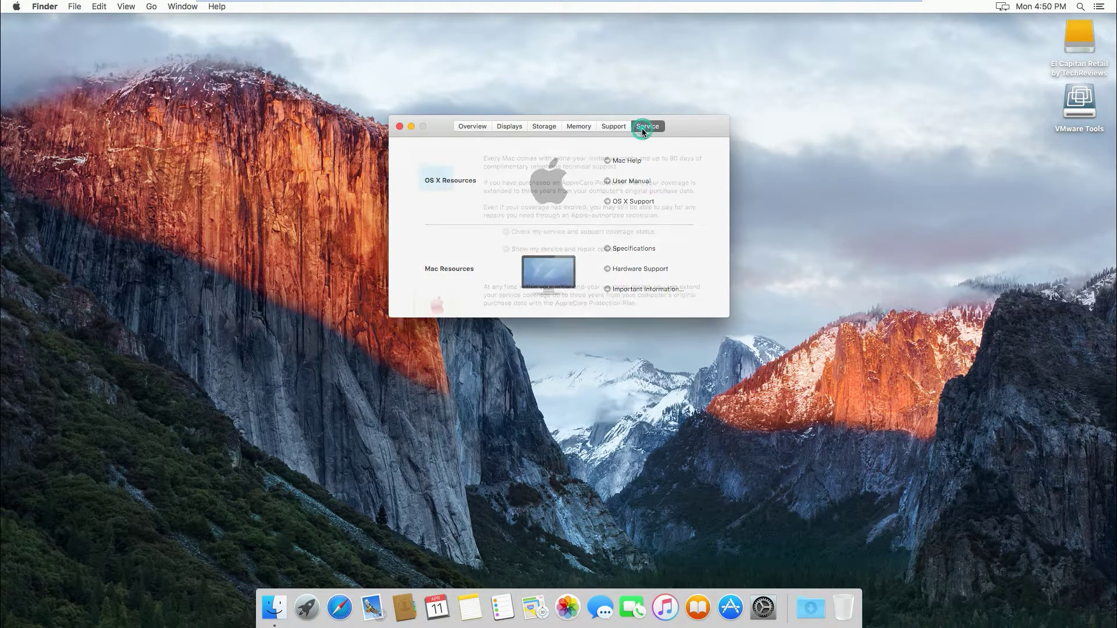
left_click(399, 126)
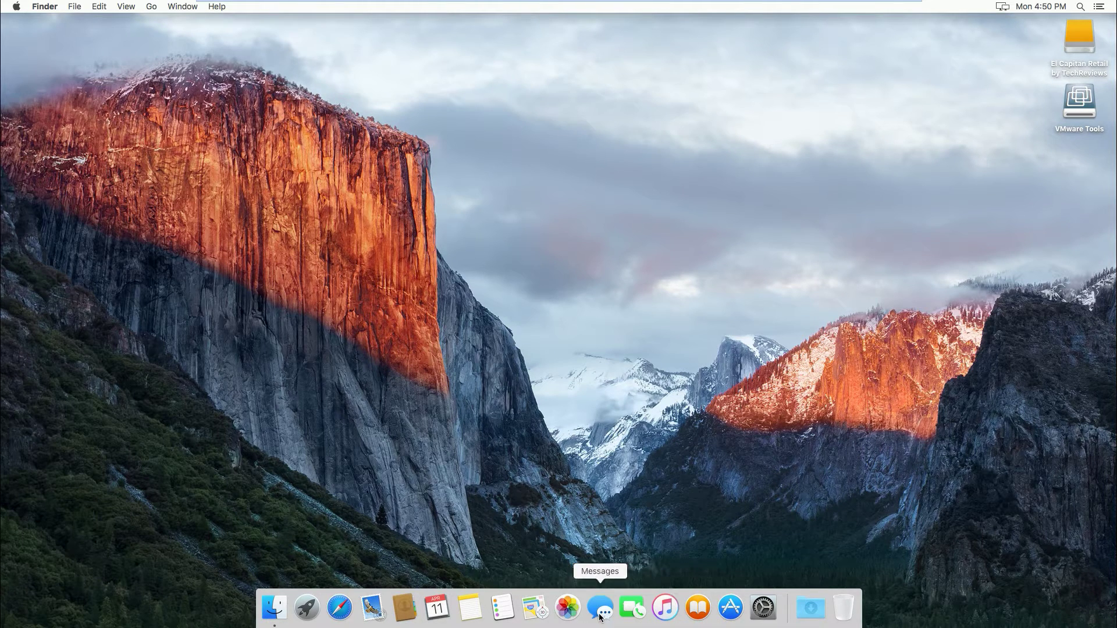
left_click(346, 612)
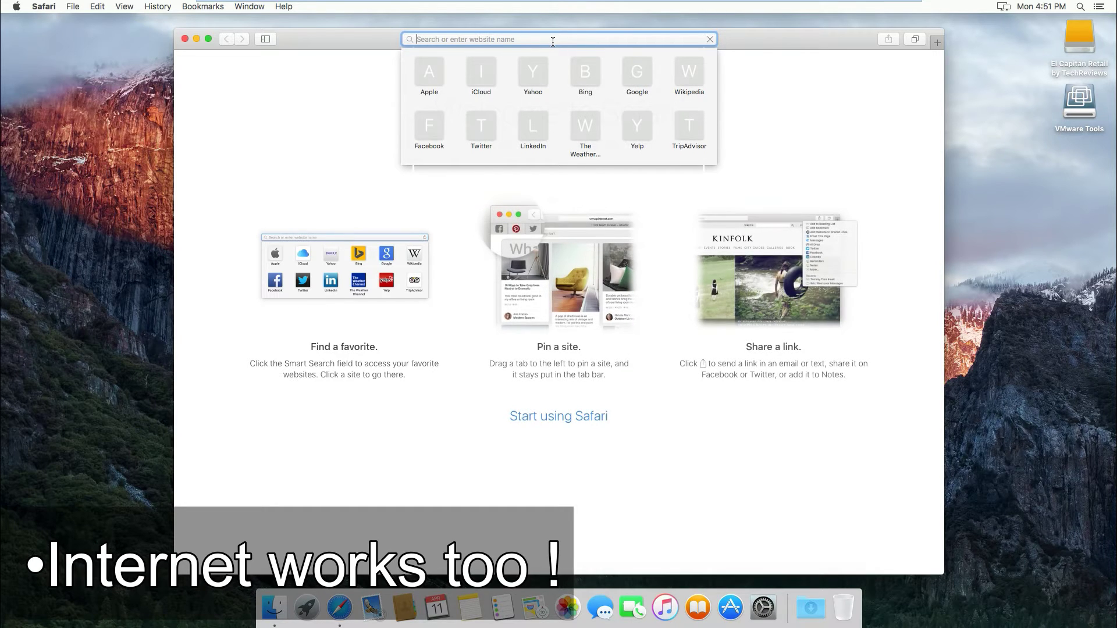
type("www.y")
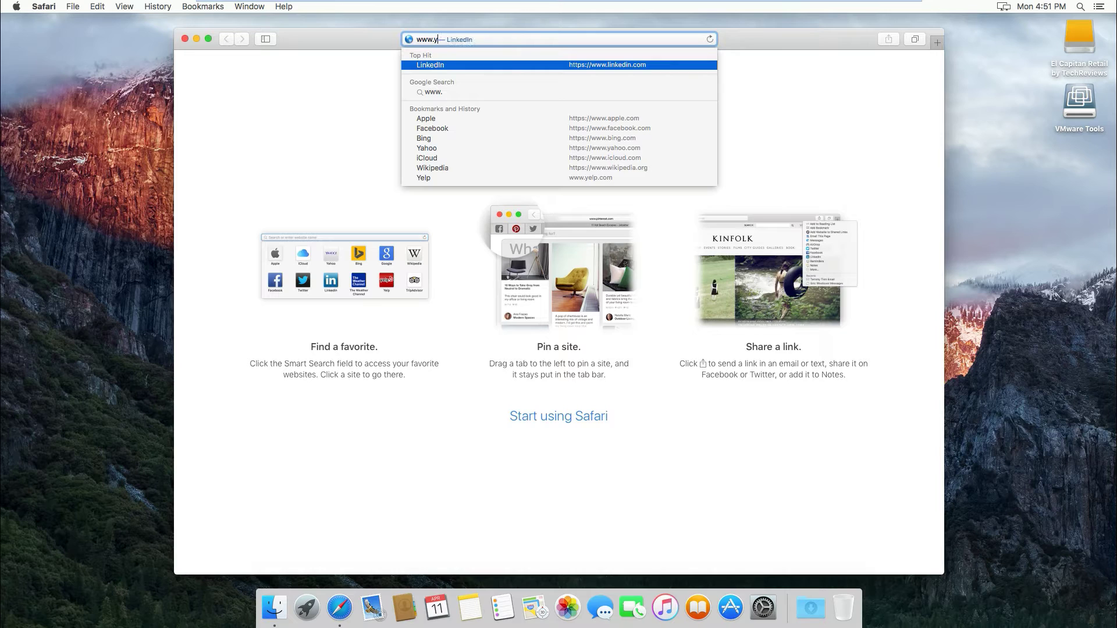
type("outube.com")
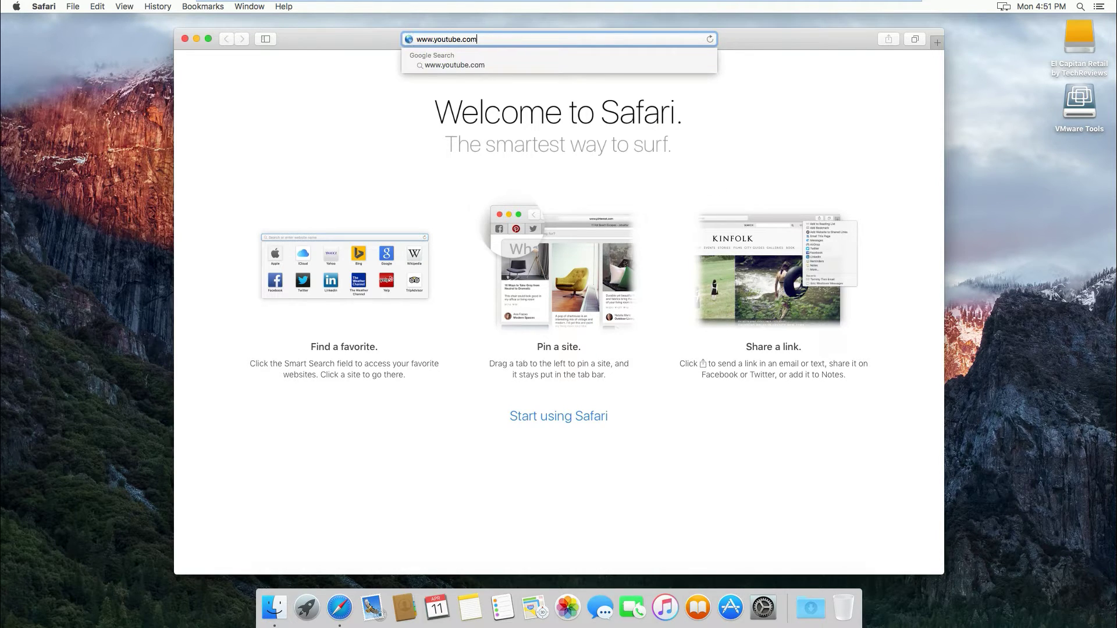
key("Return")
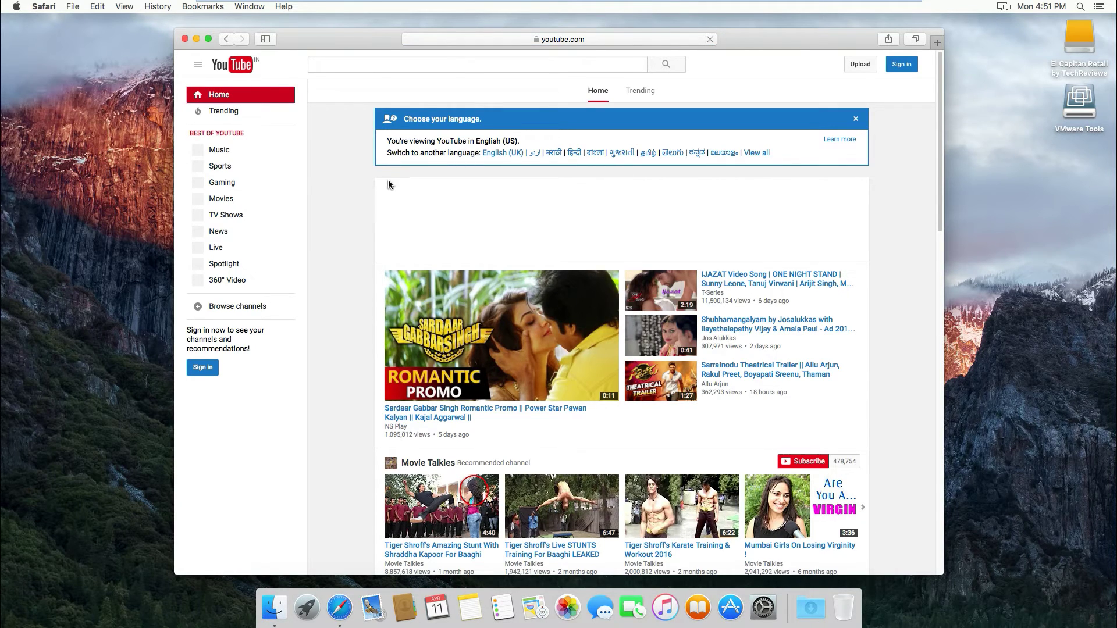
scroll(379, 188, "down", 15)
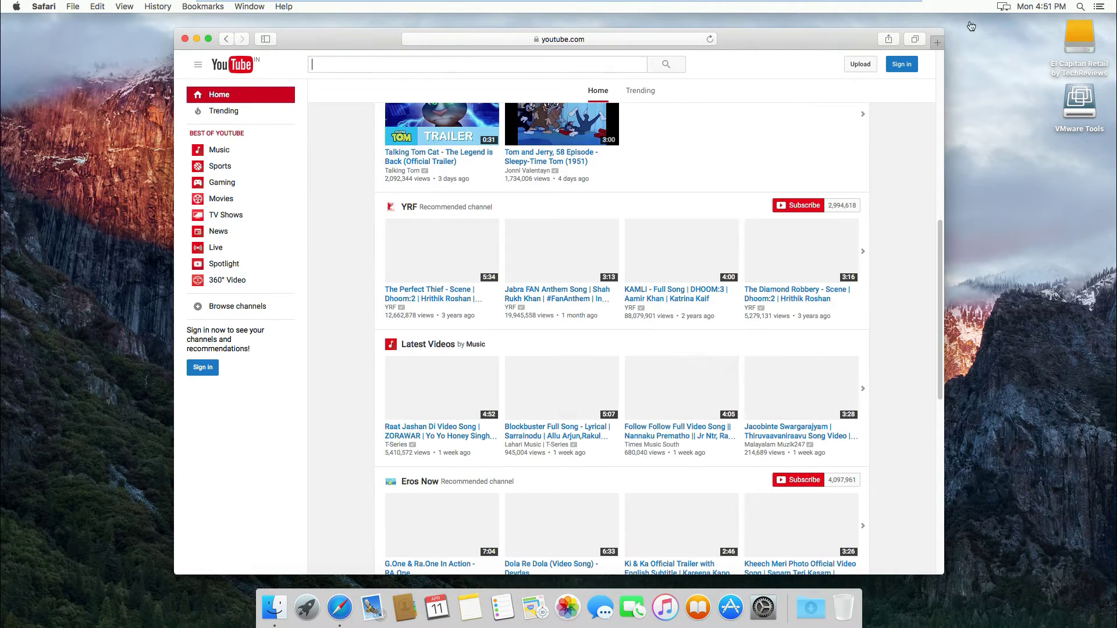
left_click(185, 40)
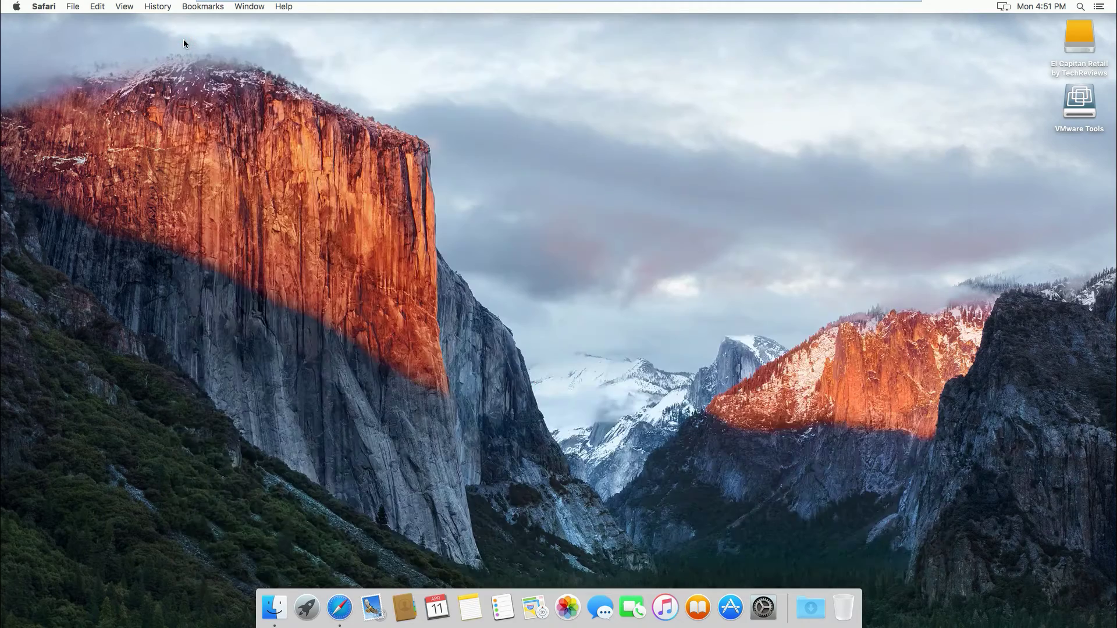